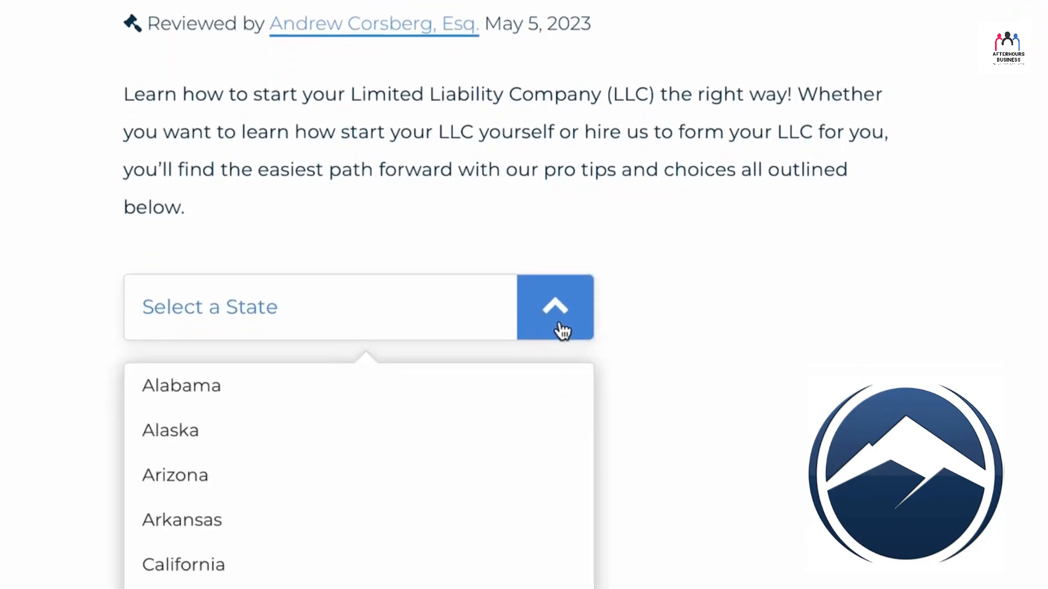
Step: Choose Delaware as the formation state and read through the eight steps of its LLC guide
scroll(461, 429, down, 2)
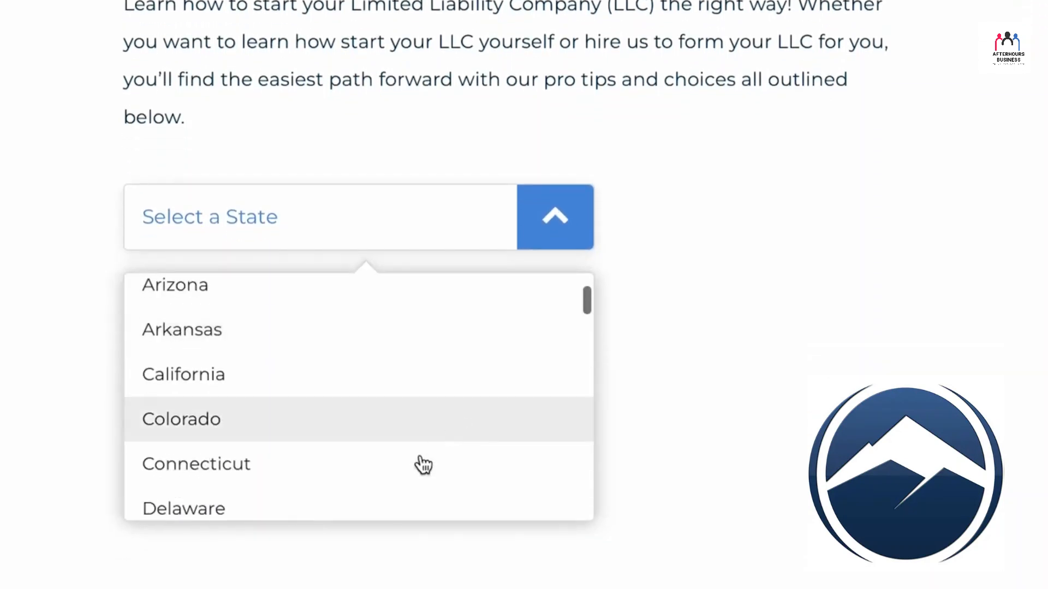
click(420, 511)
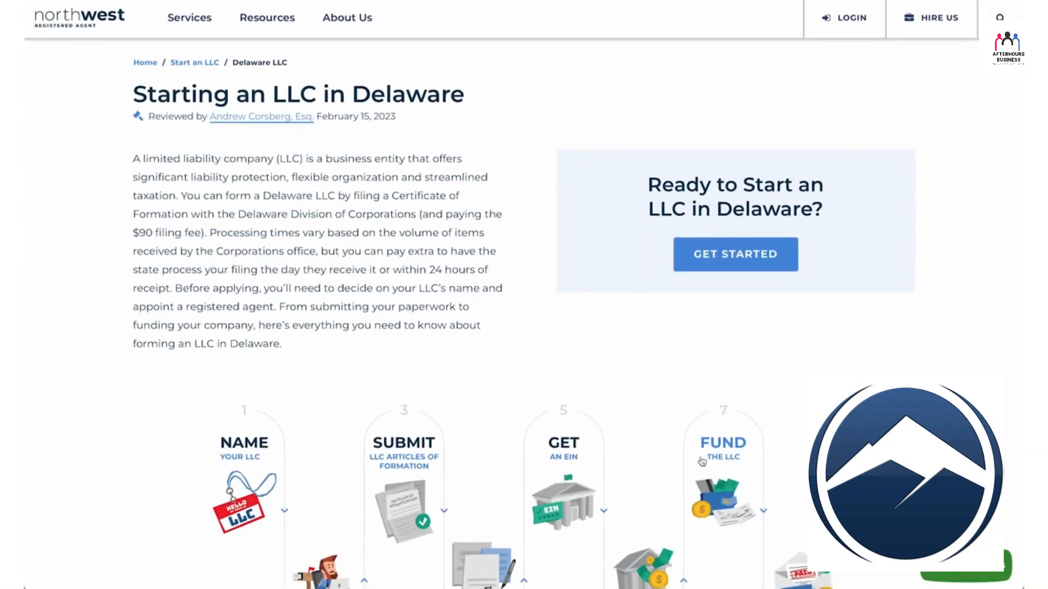
scroll(701, 461, down, 3)
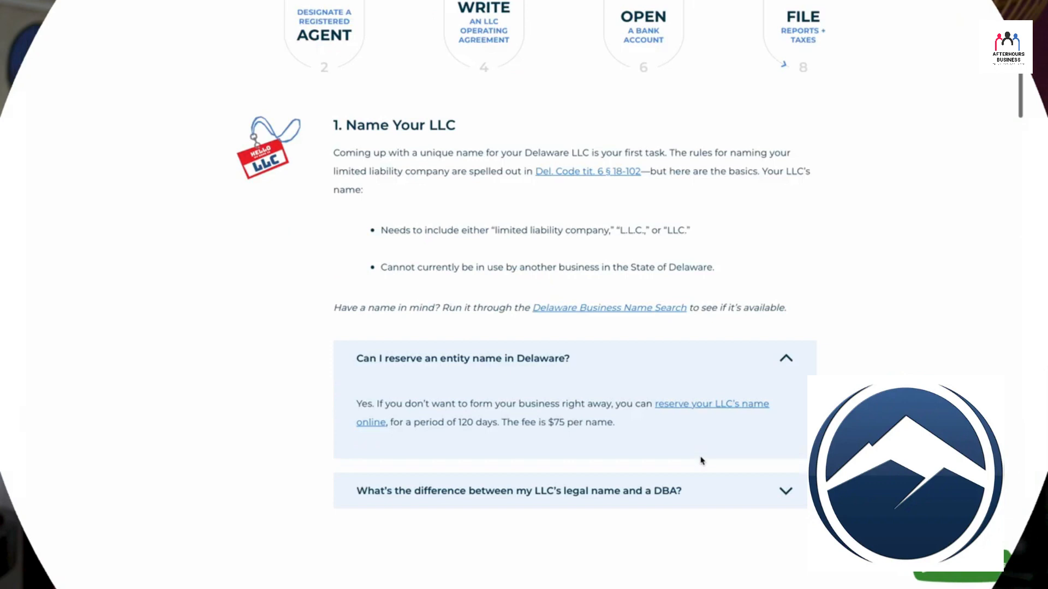
scroll(702, 461, down, 10)
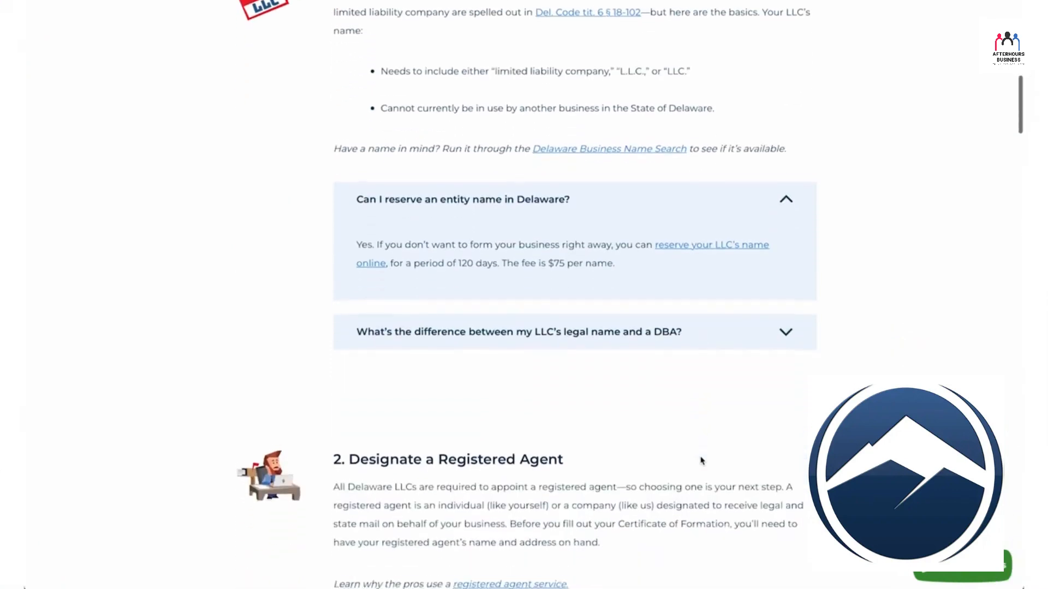
scroll(702, 461, down, 20)
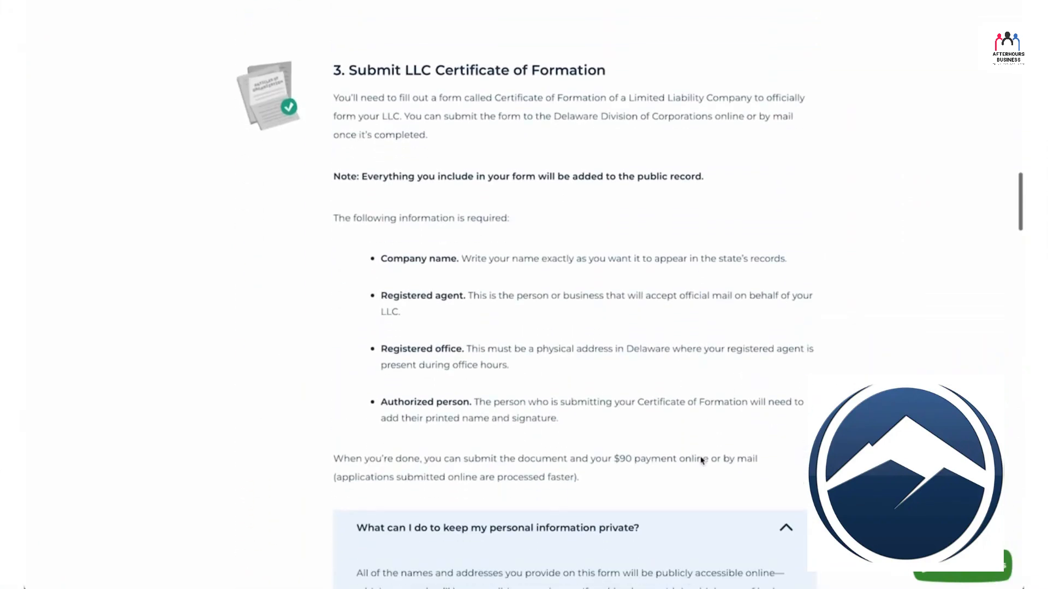
scroll(701, 461, down, 20)
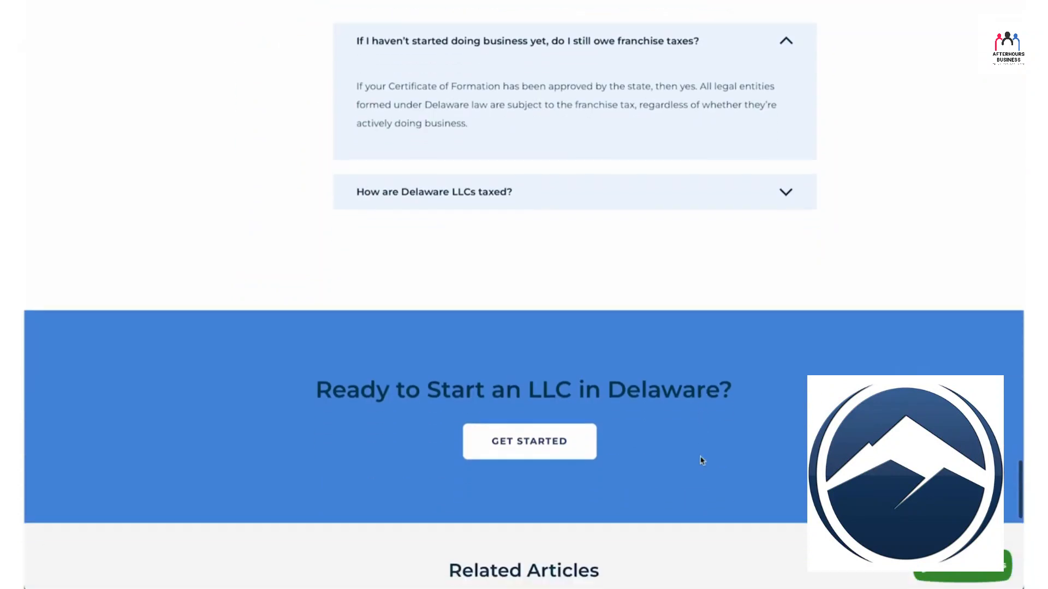
Step: Start a Delaware LLC order, compare the processing speeds, choose 3 Day Processing and continue to the company details
click(570, 431)
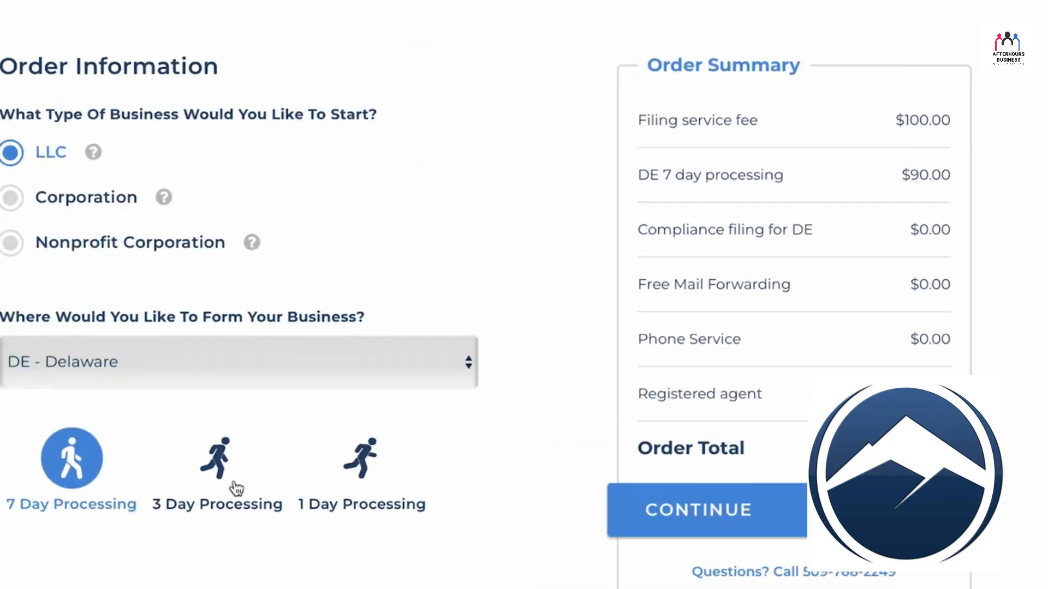
click(496, 499)
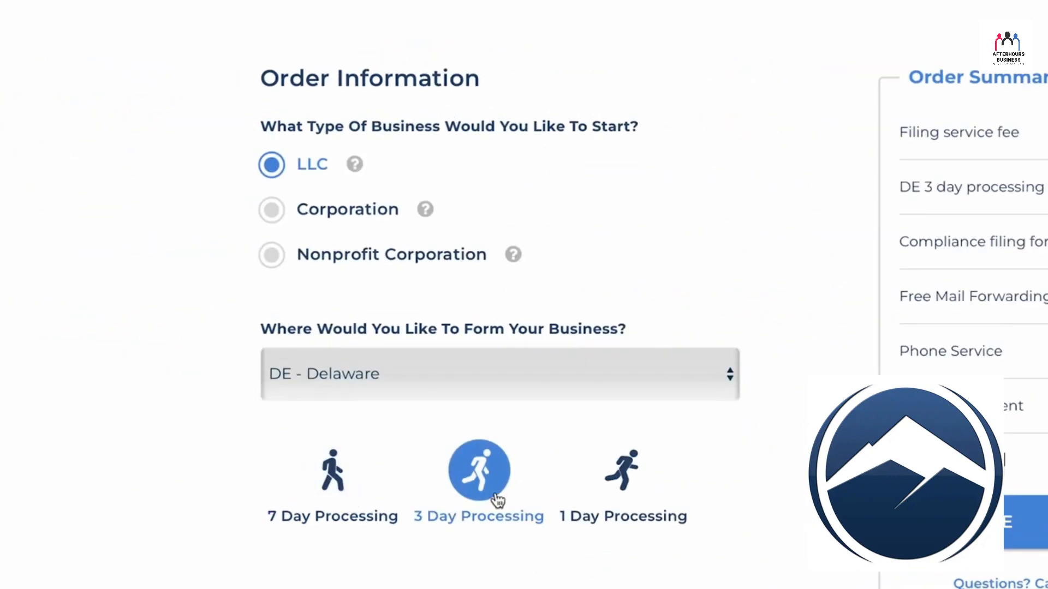
click(333, 420)
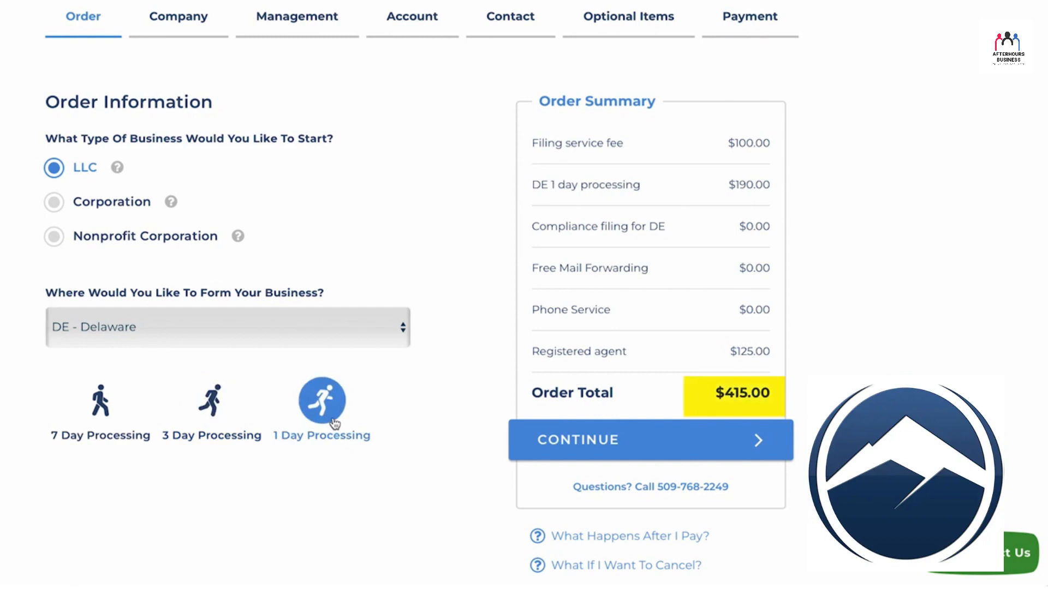
click(221, 417)
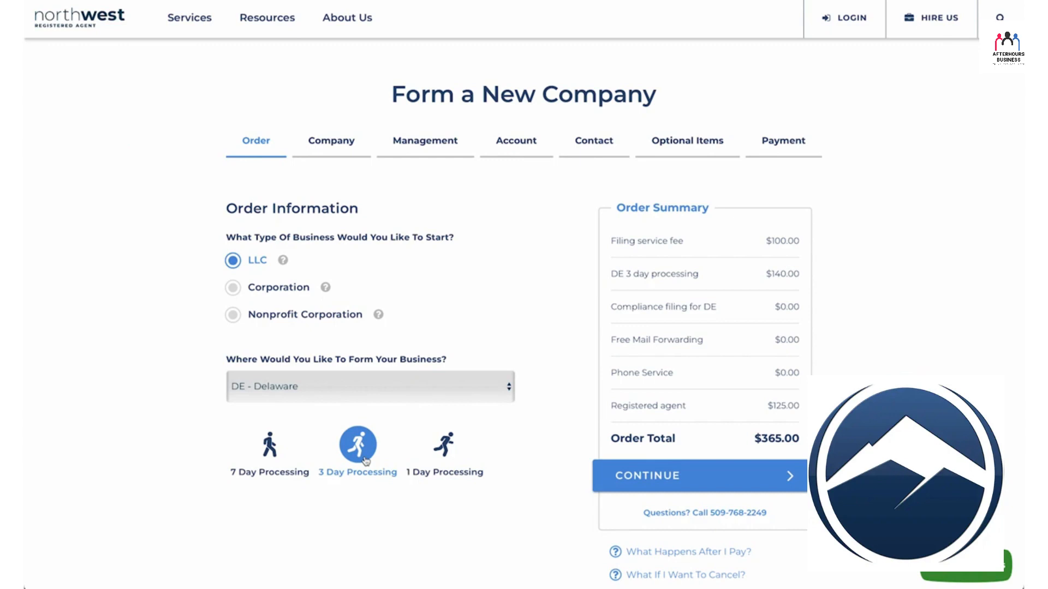
click(707, 476)
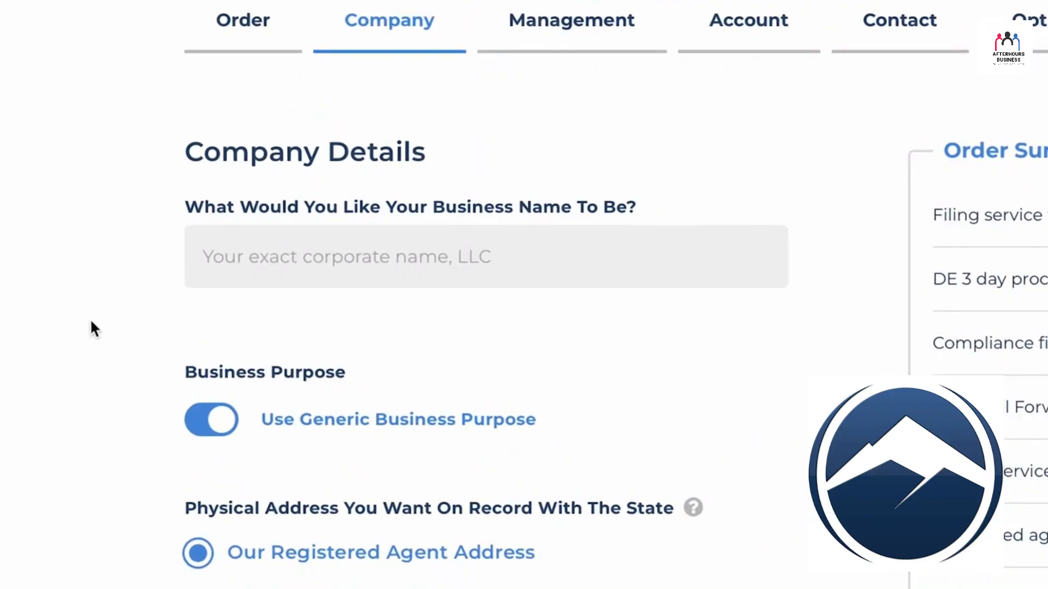
Step: Enter the business name and check the custom purpose option before restoring Use Generic Business Purpose
click(269, 260)
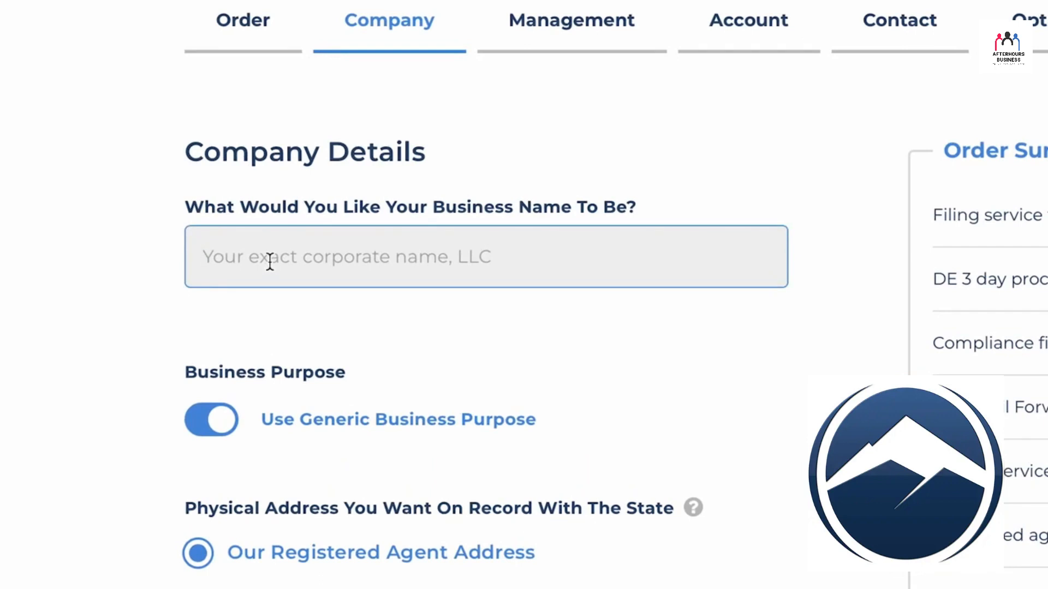
text(Sample Technologies)
scroll(269, 259, down, 4)
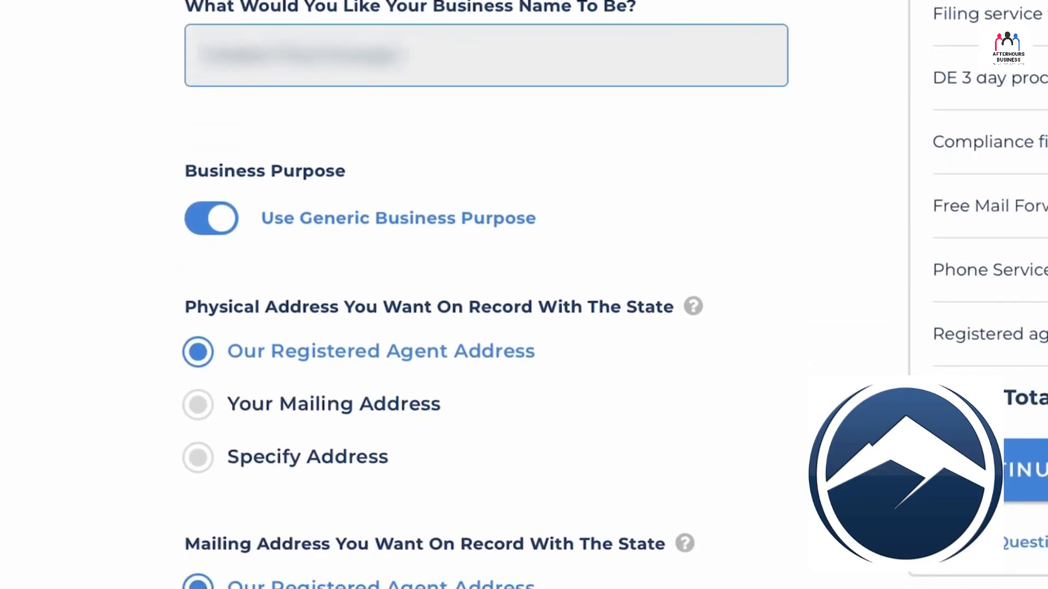
click(206, 217)
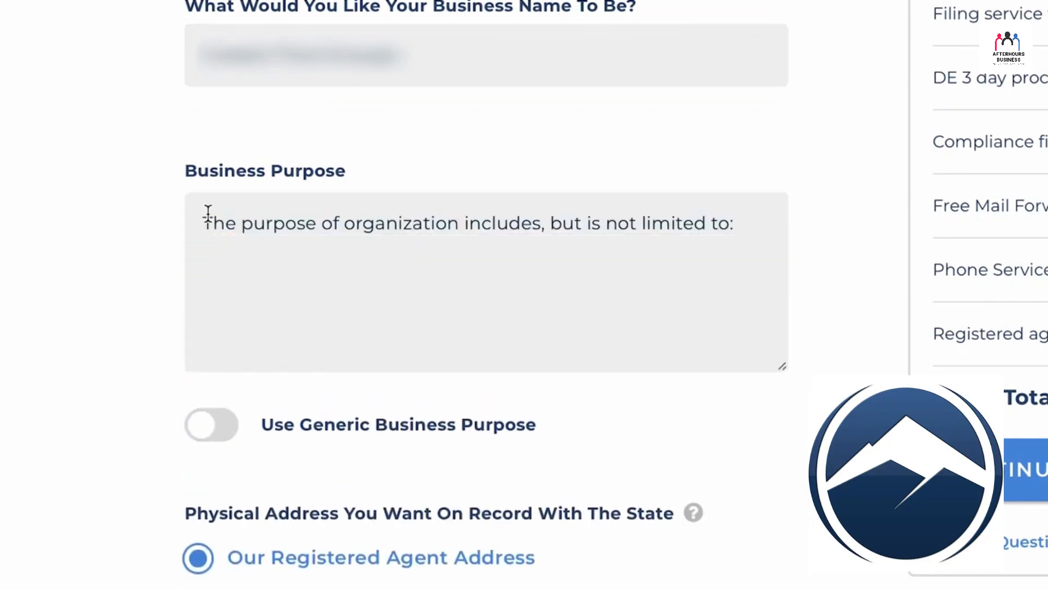
click(203, 423)
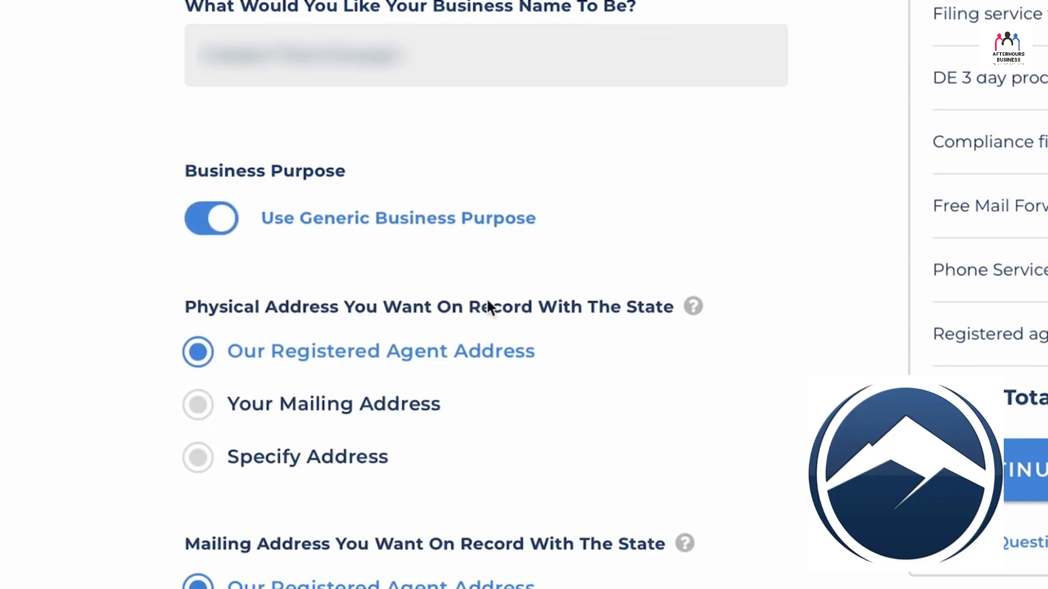
Step: Read the explanation of the physical address on record and continue to company management with Our Registered Agent Address
click(693, 306)
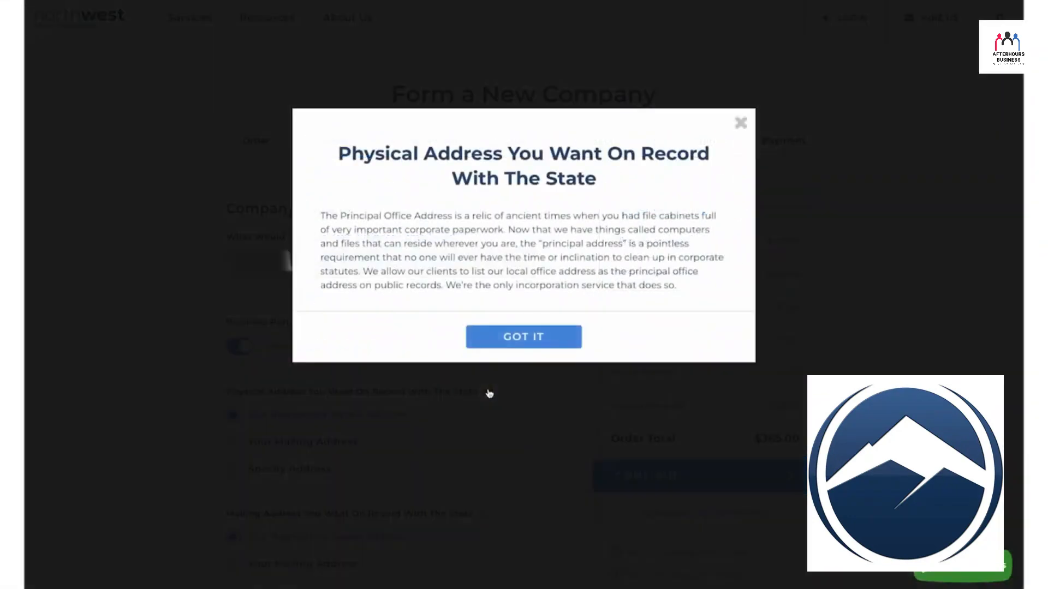
click(488, 393)
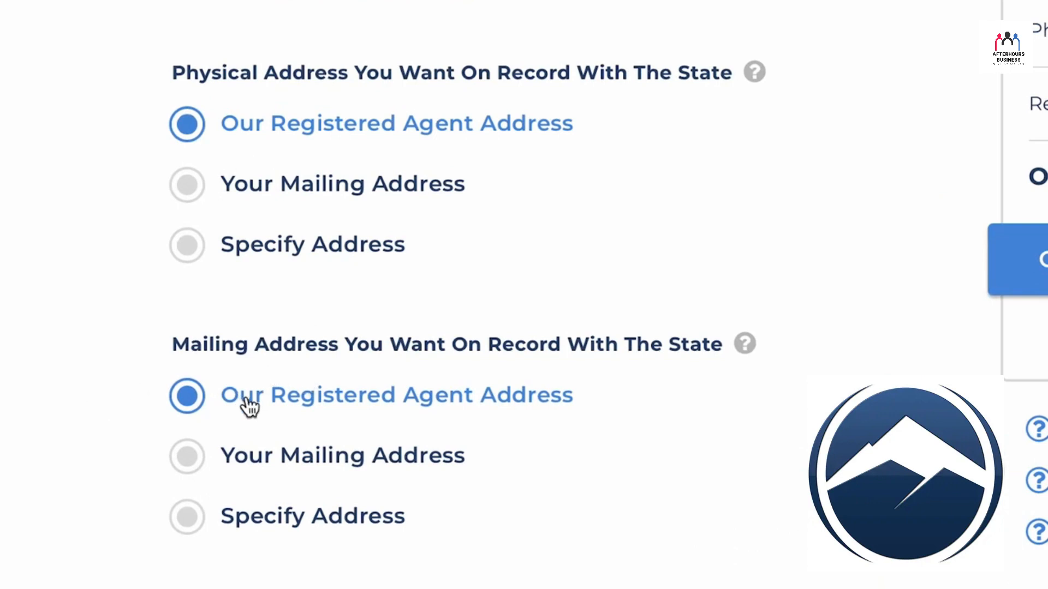
click(480, 484)
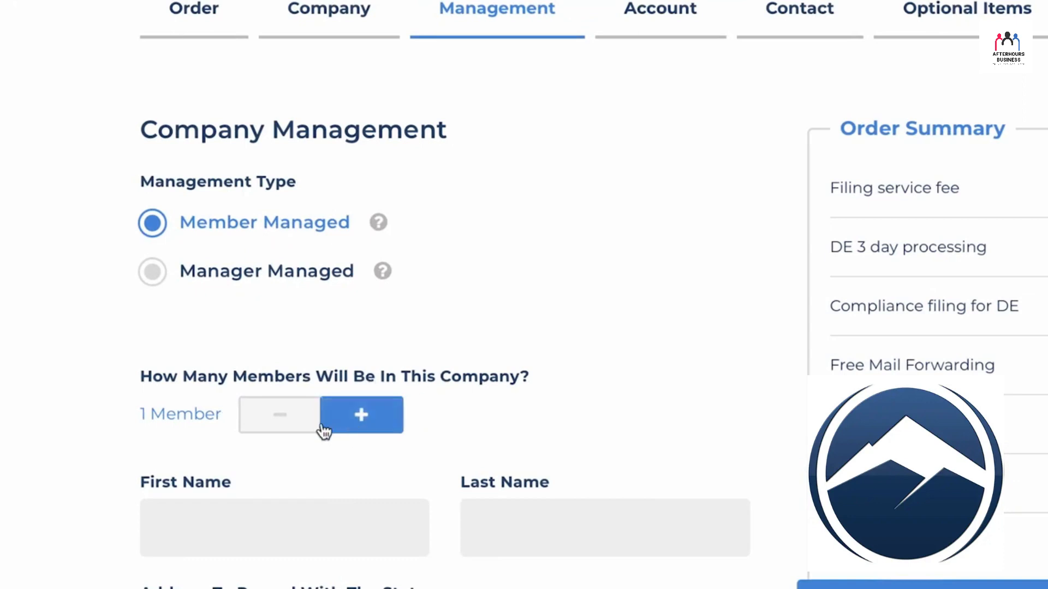
Step: Enter the single member's first and last name with the registered agent address on record, and continue to account setup
click(241, 517)
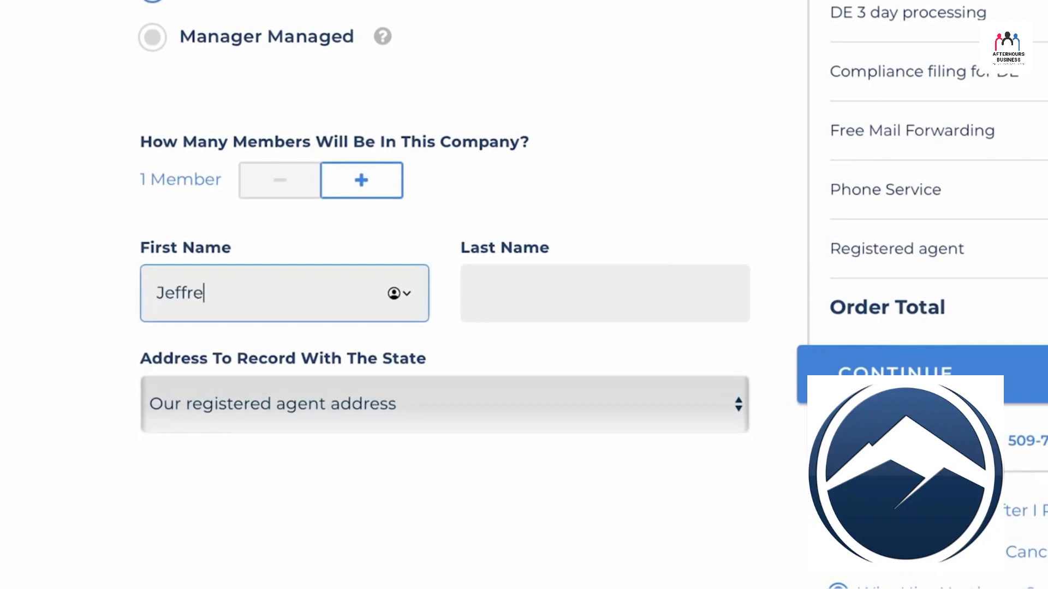
key(Tab)
key(Tab)
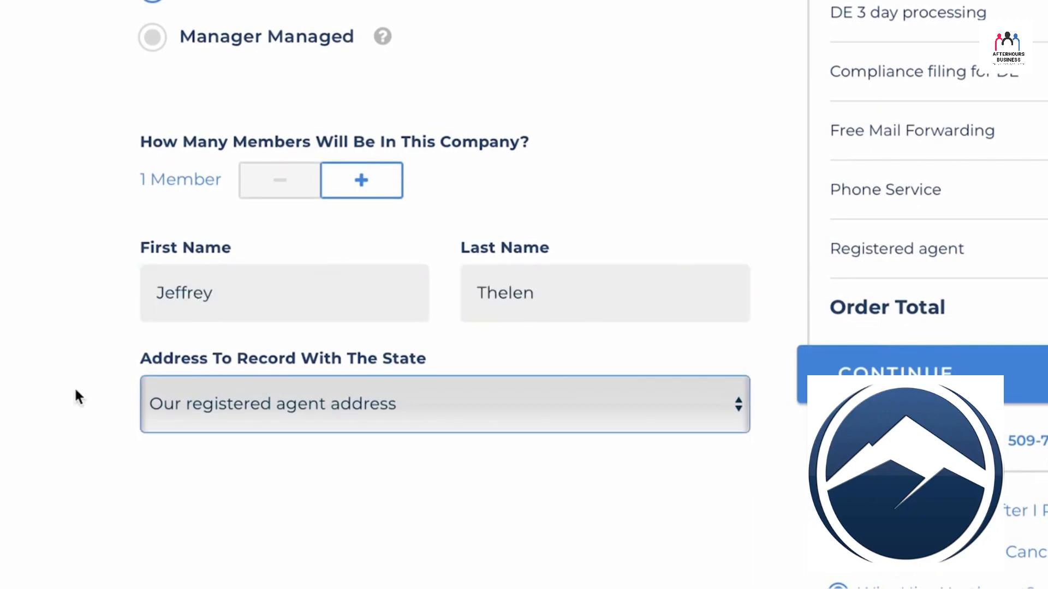
click(333, 405)
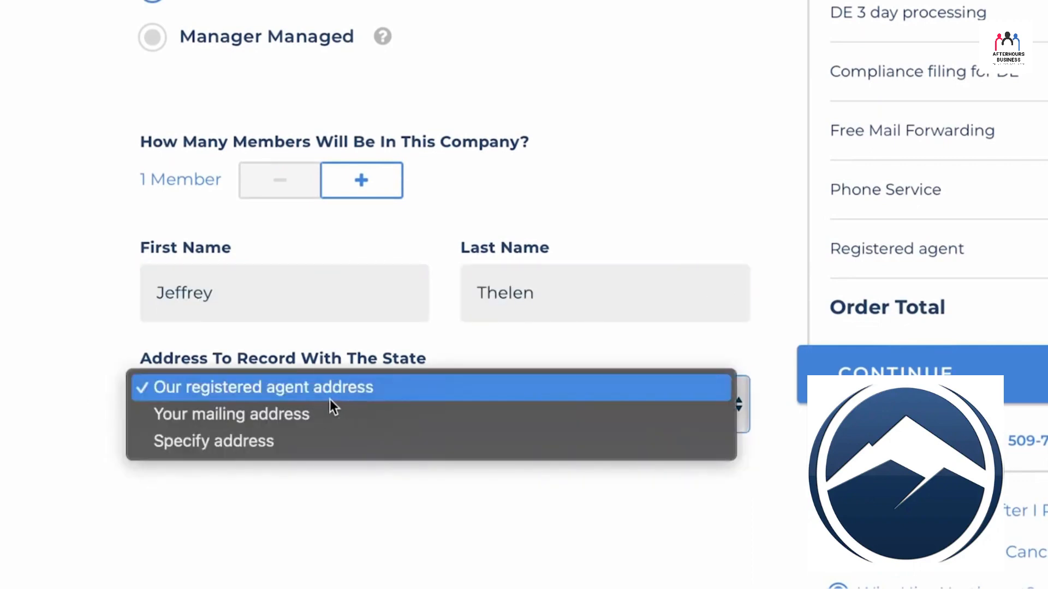
click(84, 421)
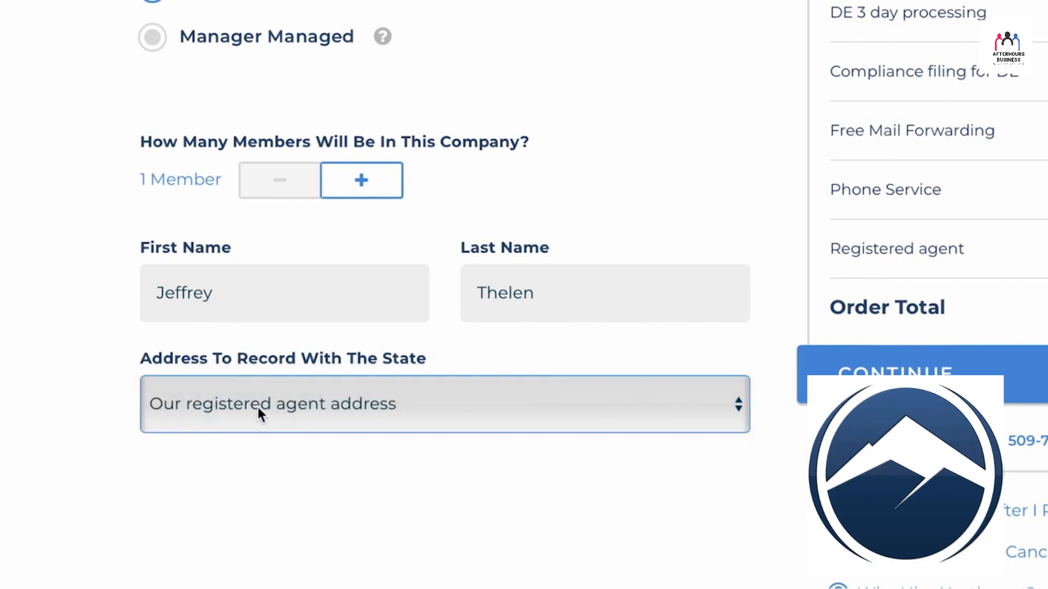
click(939, 371)
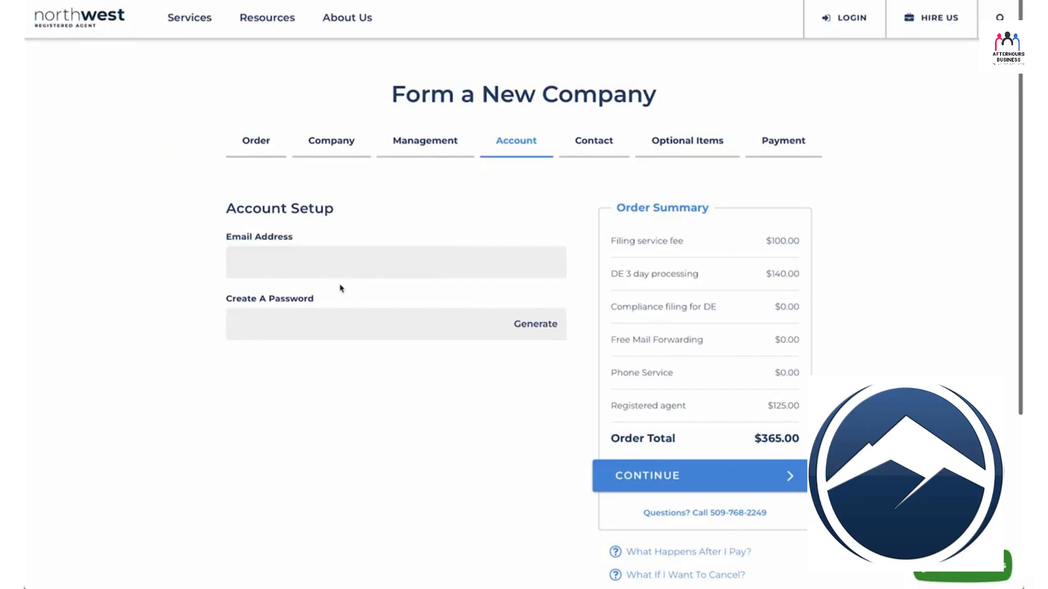
Step: Proceed through the account and contact pages, and add the Tax ID service with Have Social Security Number
click(687, 473)
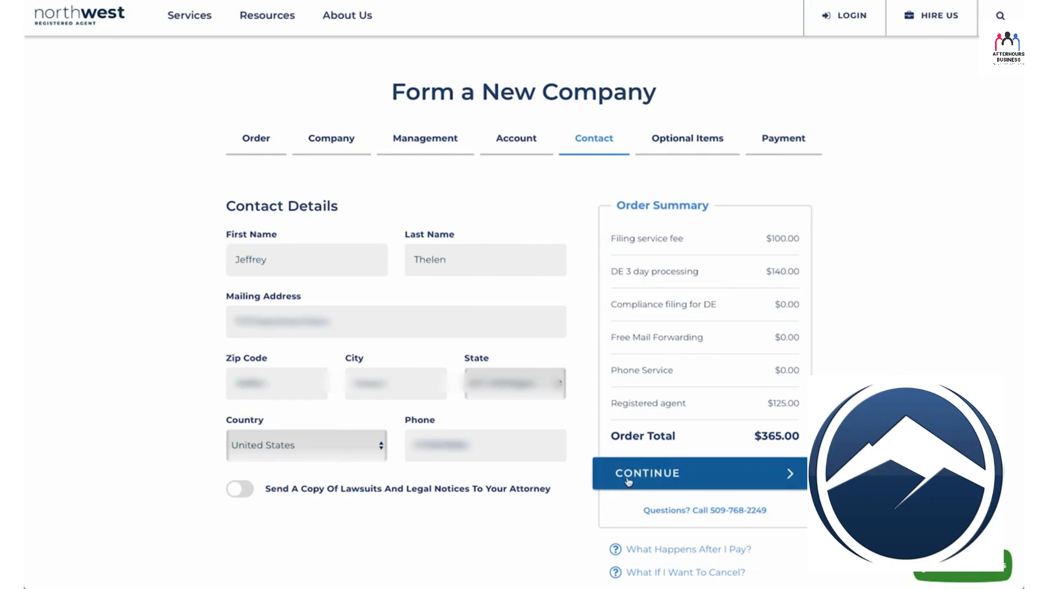
click(627, 477)
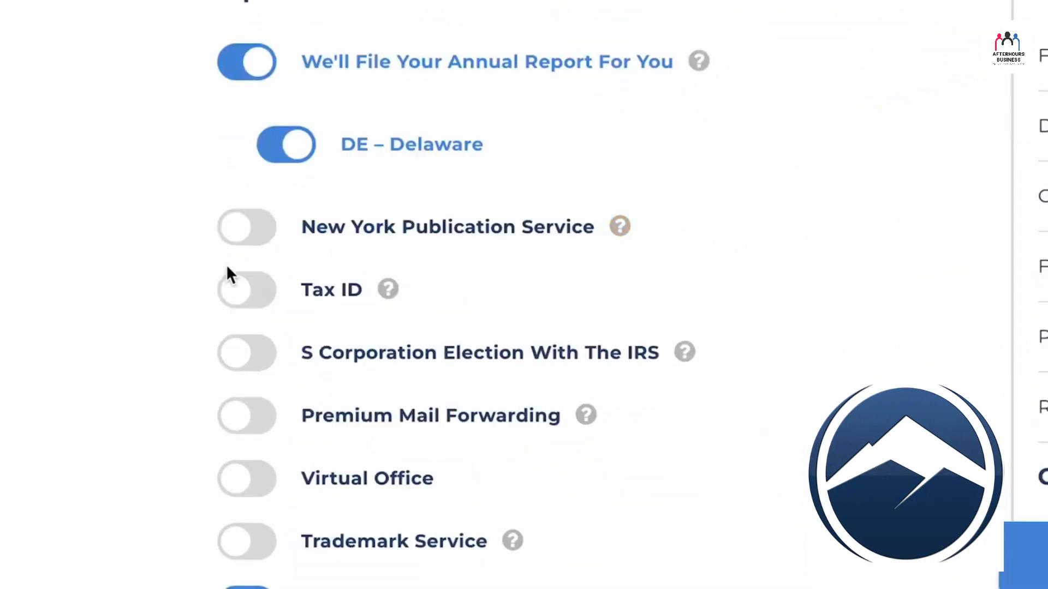
click(235, 296)
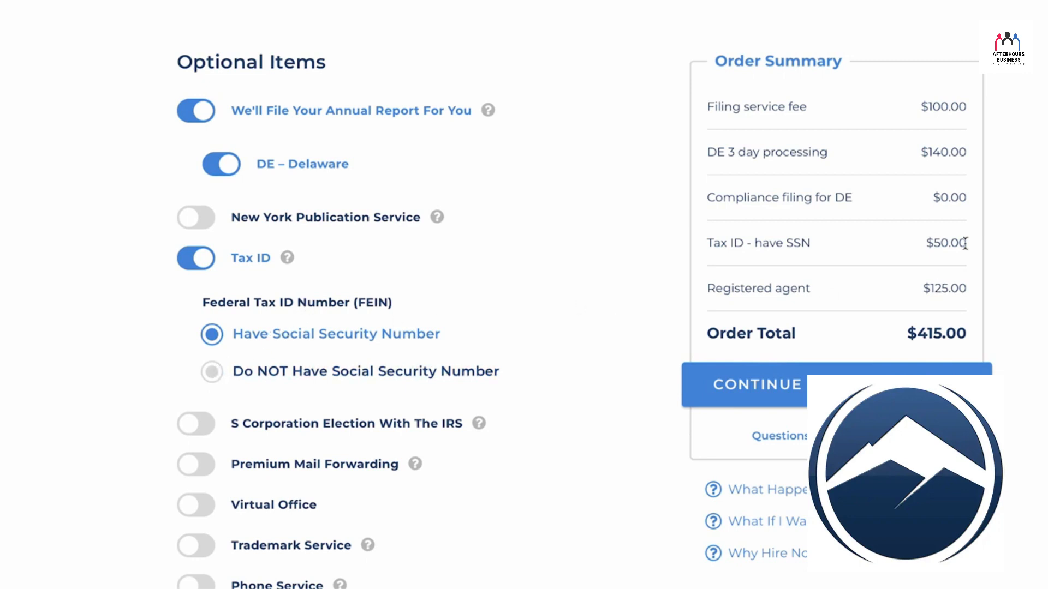
click(213, 372)
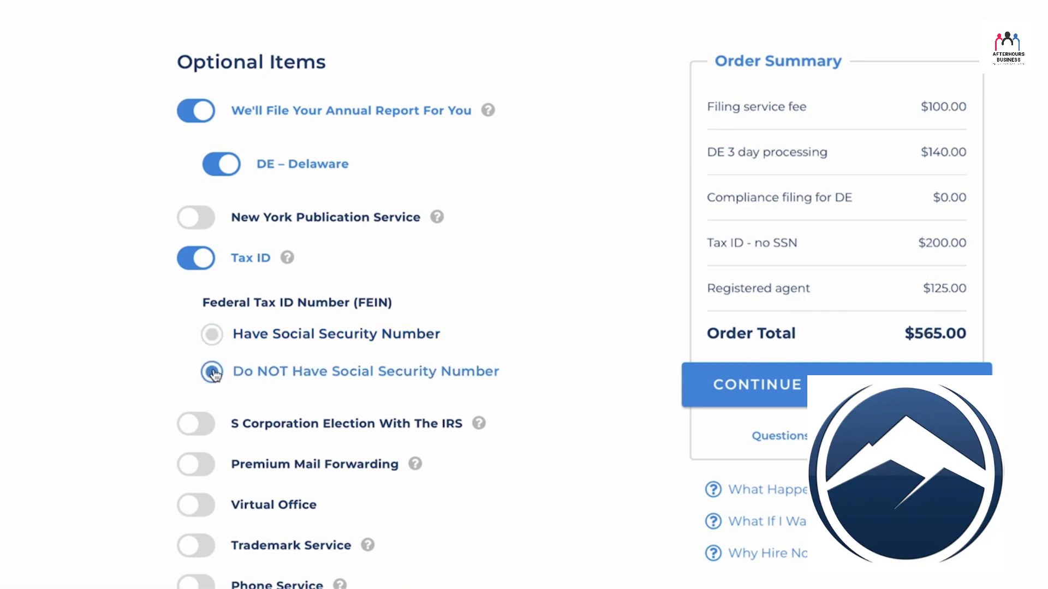
click(211, 334)
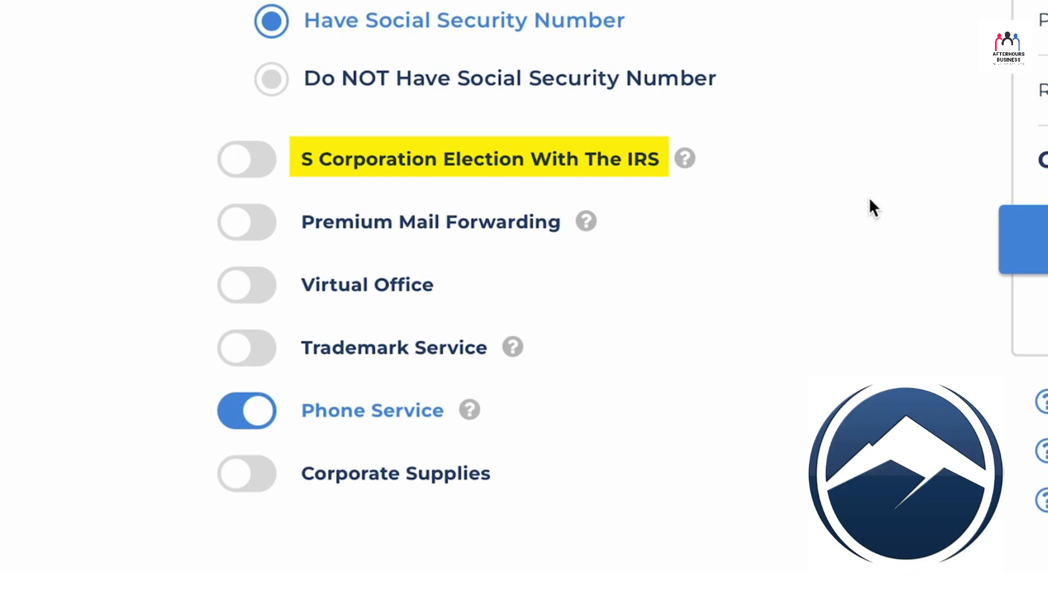
Step: Read the Premium Mail Forwarding description and add the service with mail received in Delaware and Digital Scan delivery
click(586, 221)
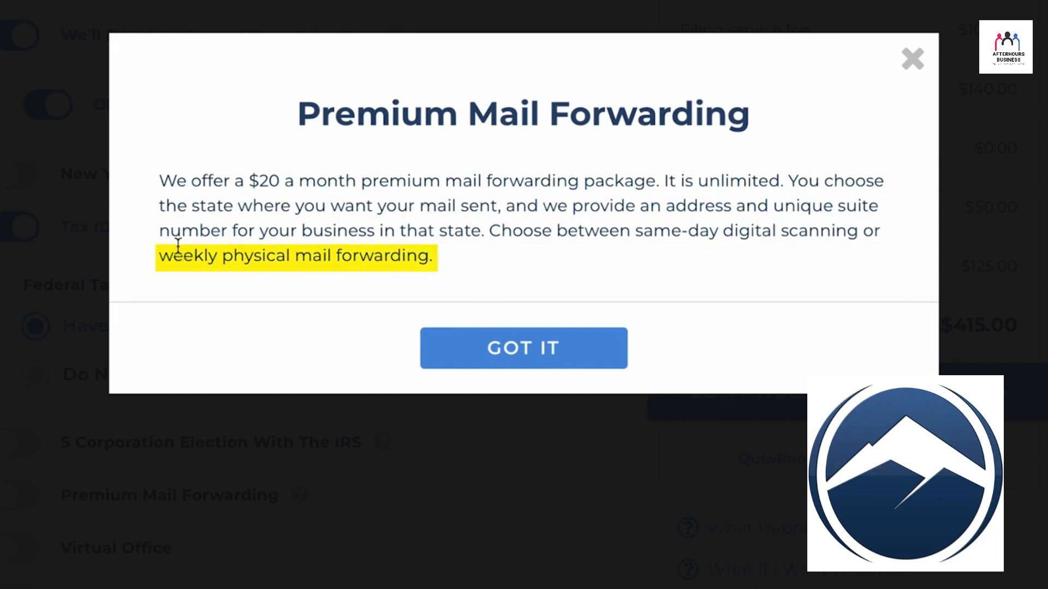
click(468, 358)
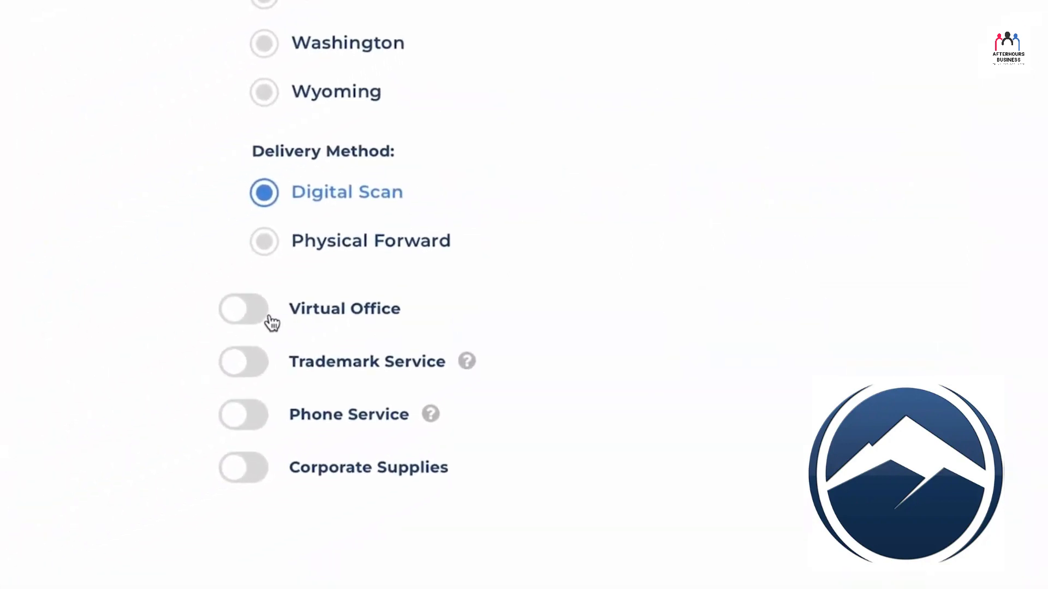
scroll(345, 267, up, 5)
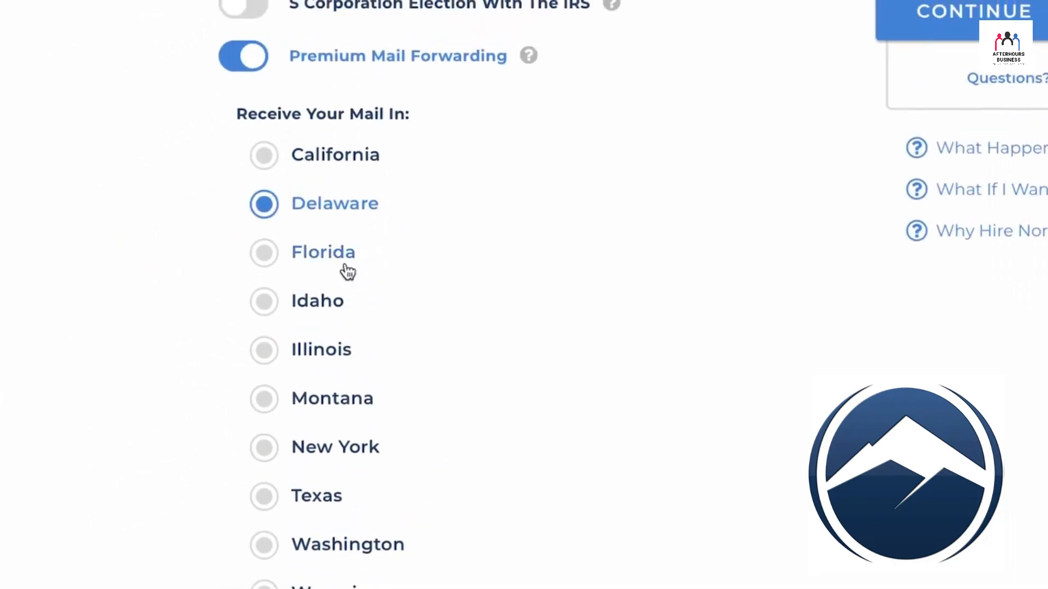
scroll(347, 272, down, 10)
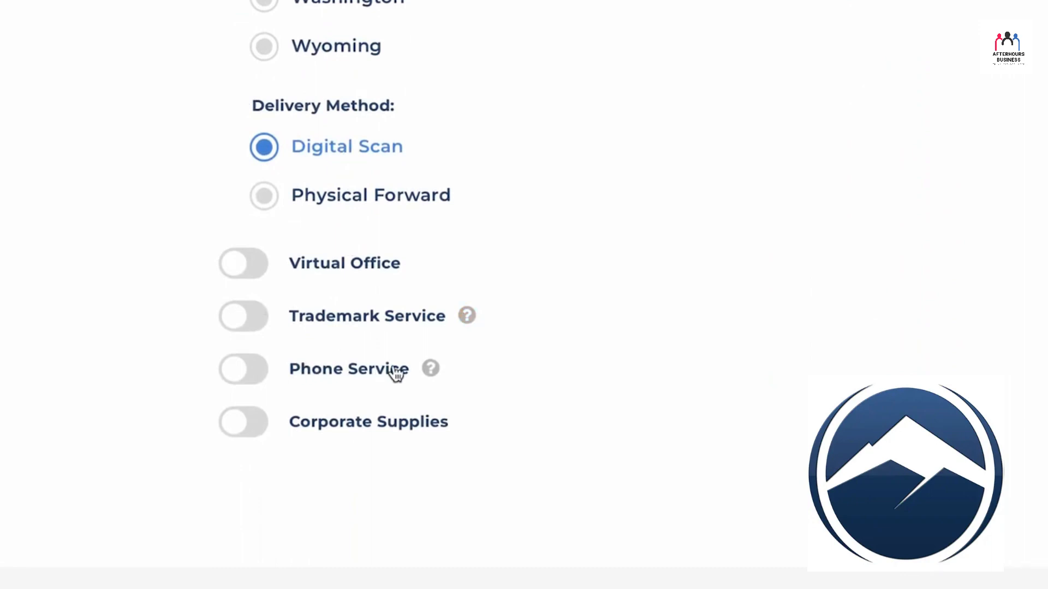
Step: Check the Corporate Supplies options, leave them out of the order, and continue to payment
click(252, 428)
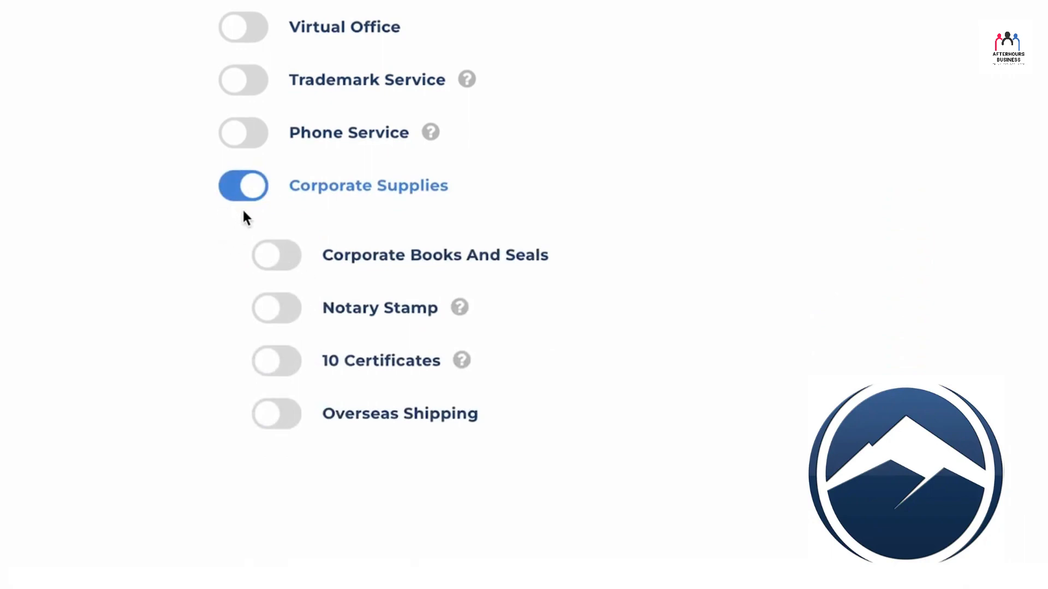
click(249, 186)
scroll(547, 248, up, 5)
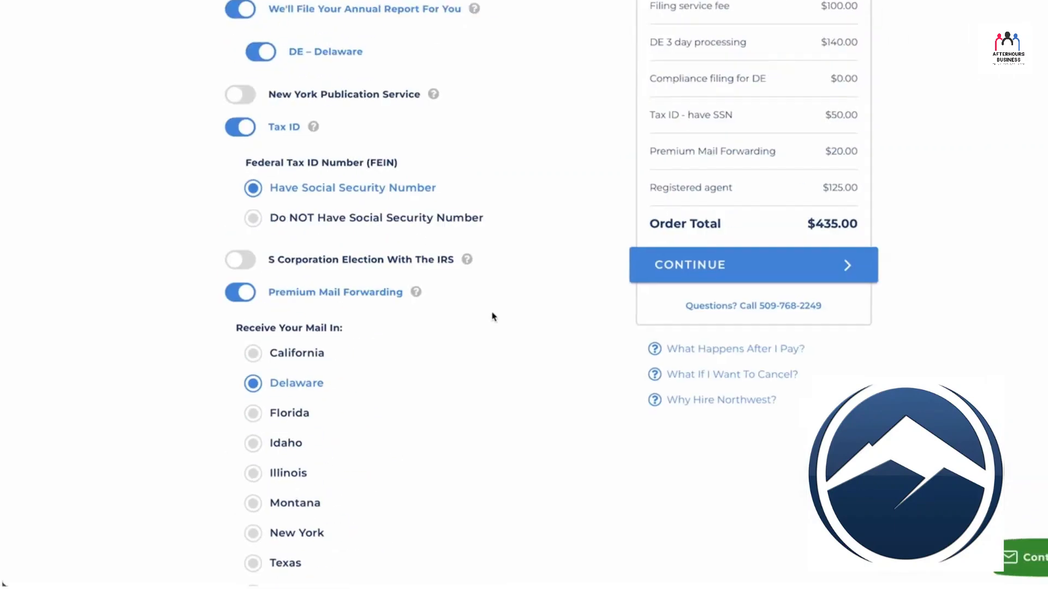
scroll(493, 316, up, 4)
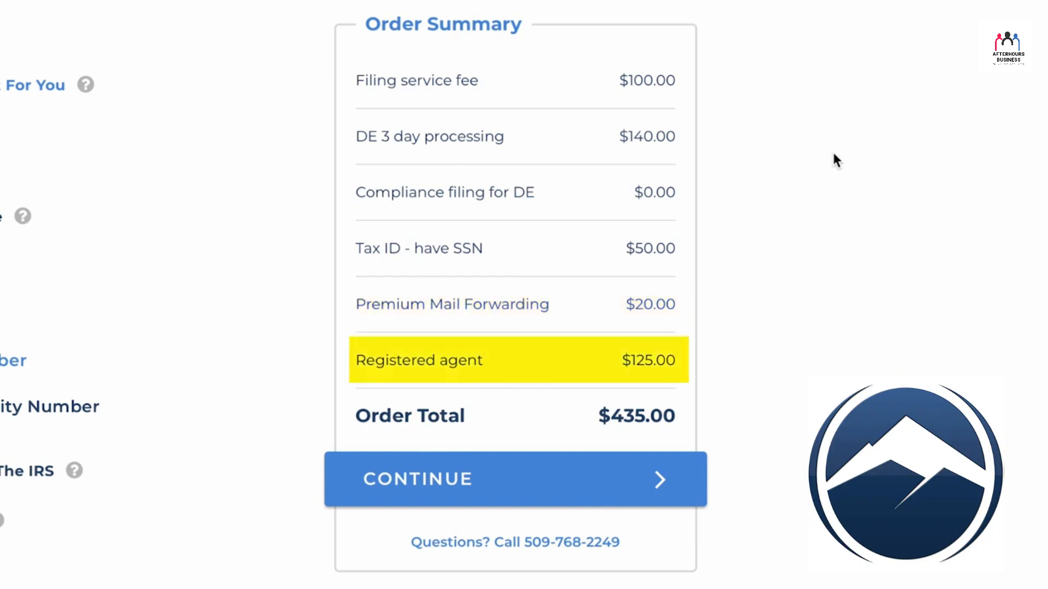
click(540, 480)
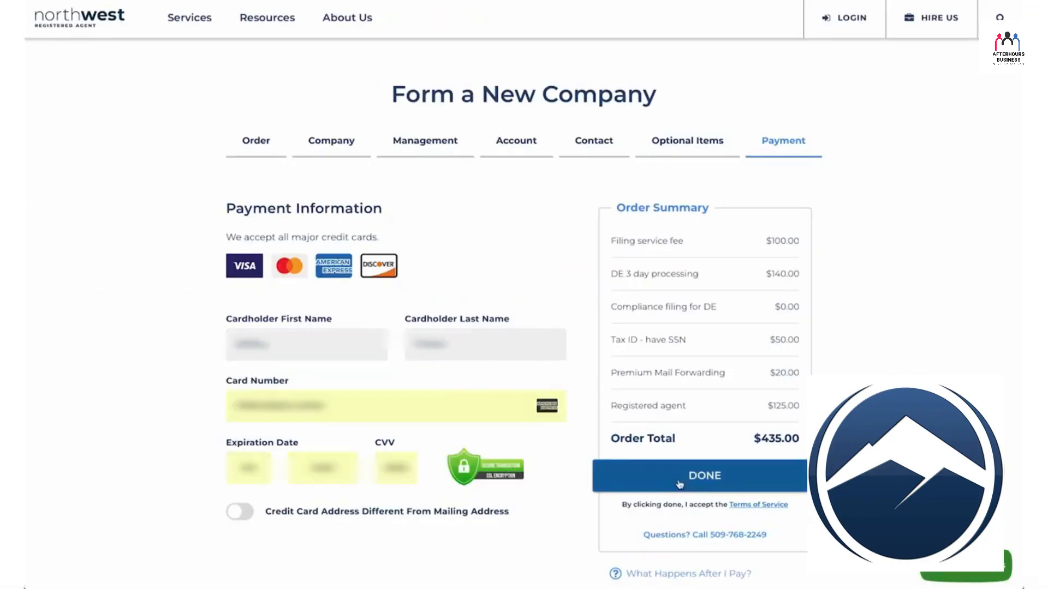
Step: Place the company formation order and save the account password in the iCloud Keychain
click(683, 483)
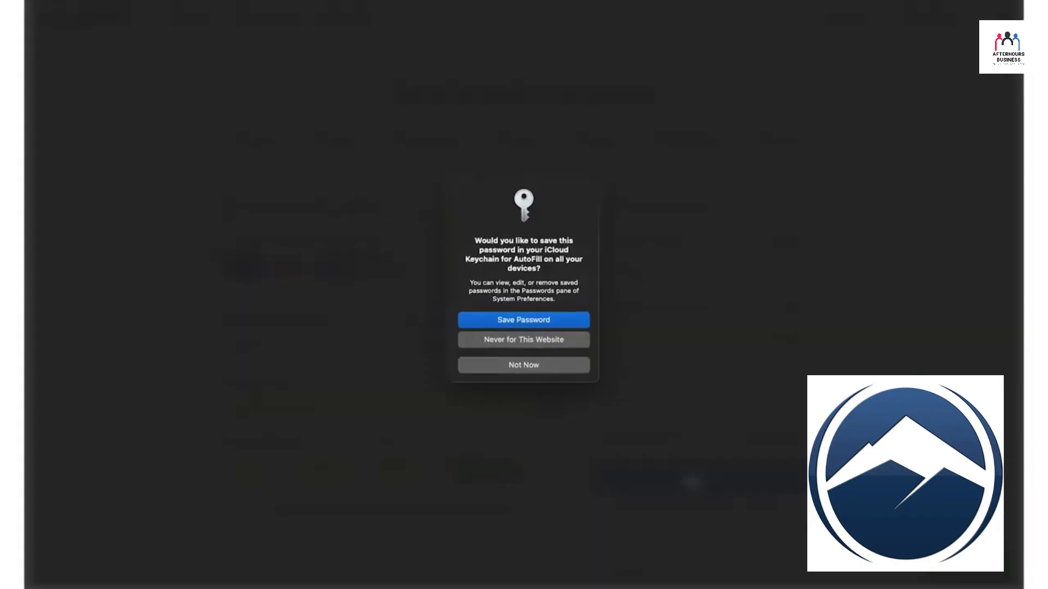
click(521, 322)
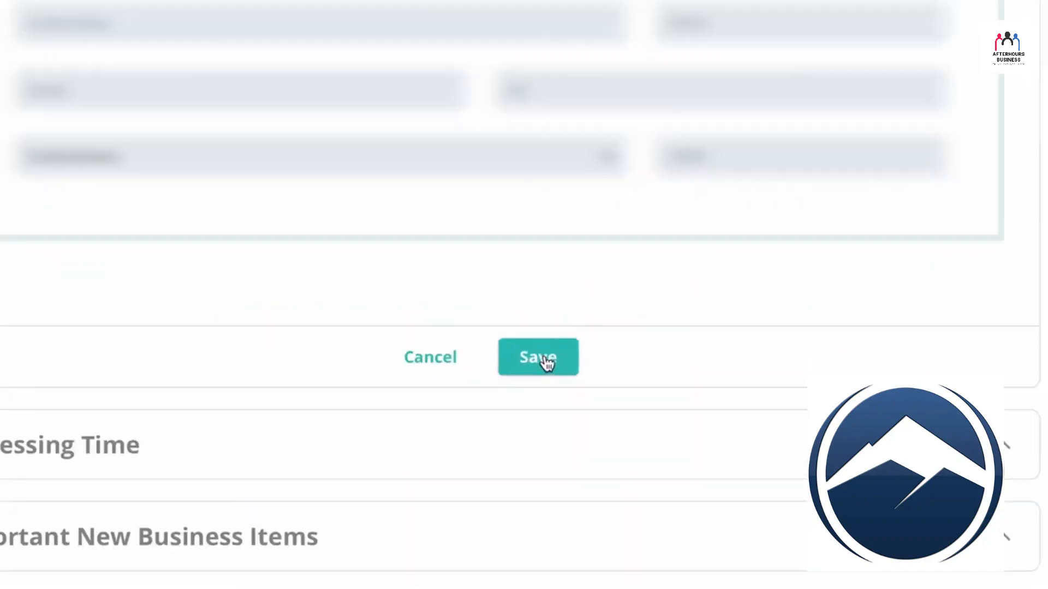
Step: Verify the information to be filed and accept the $99 upgrade for expedited processing
click(557, 392)
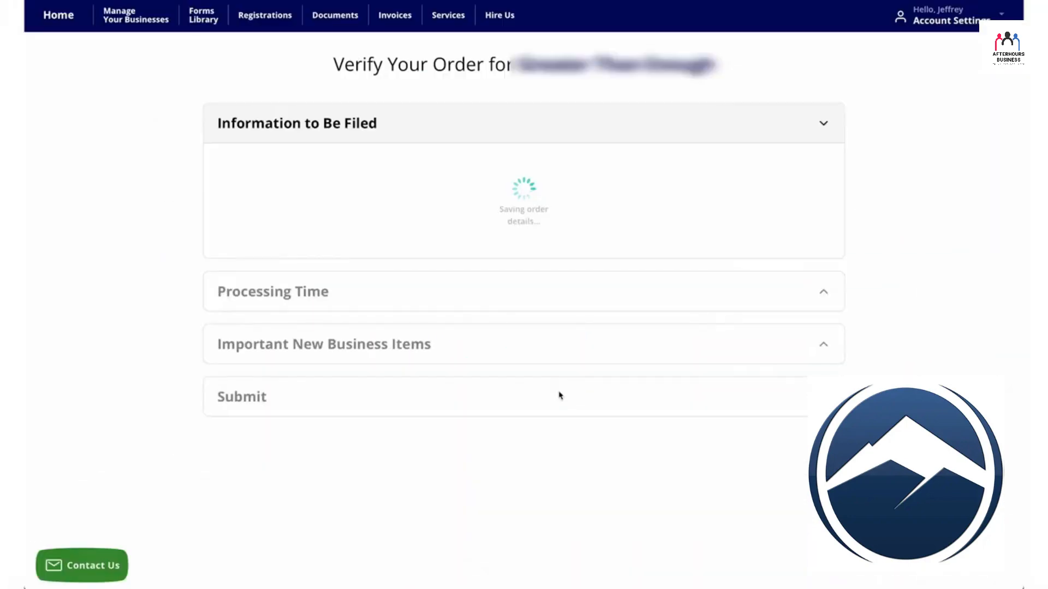
scroll(582, 390, down, 3)
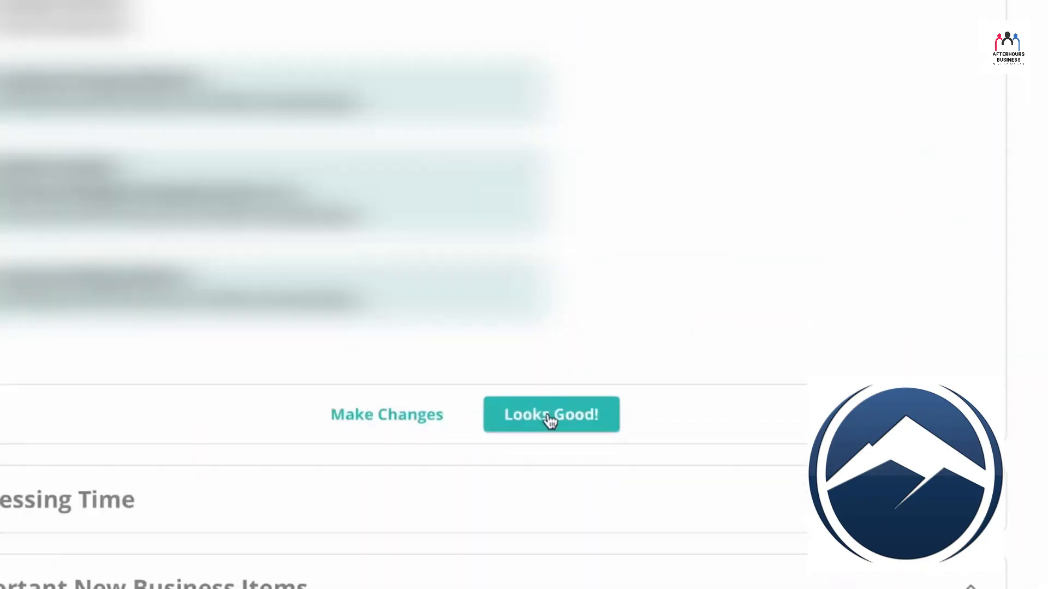
click(550, 416)
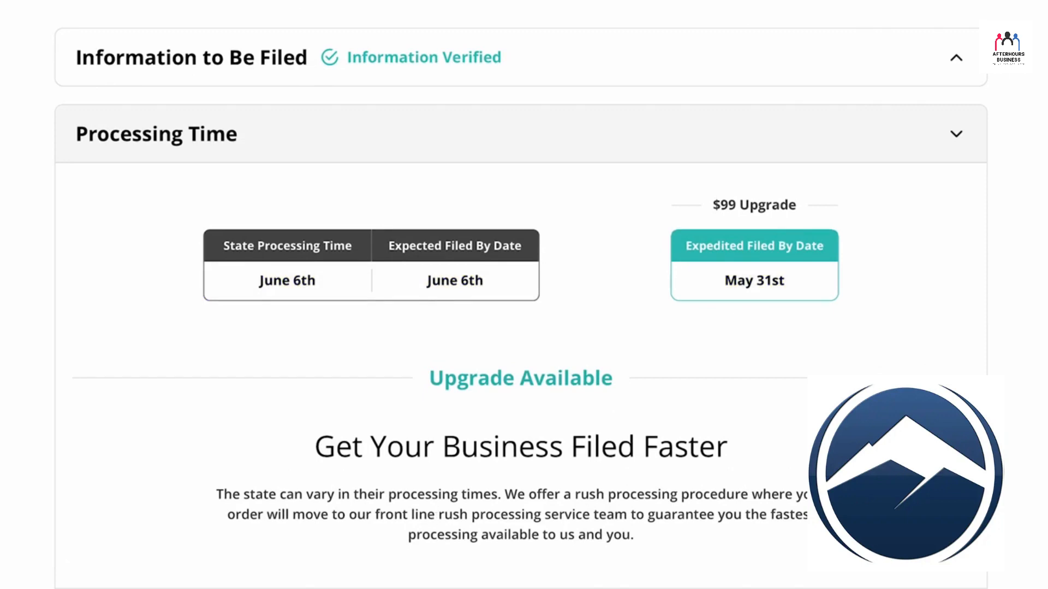
scroll(568, 537, down, 2)
click(582, 515)
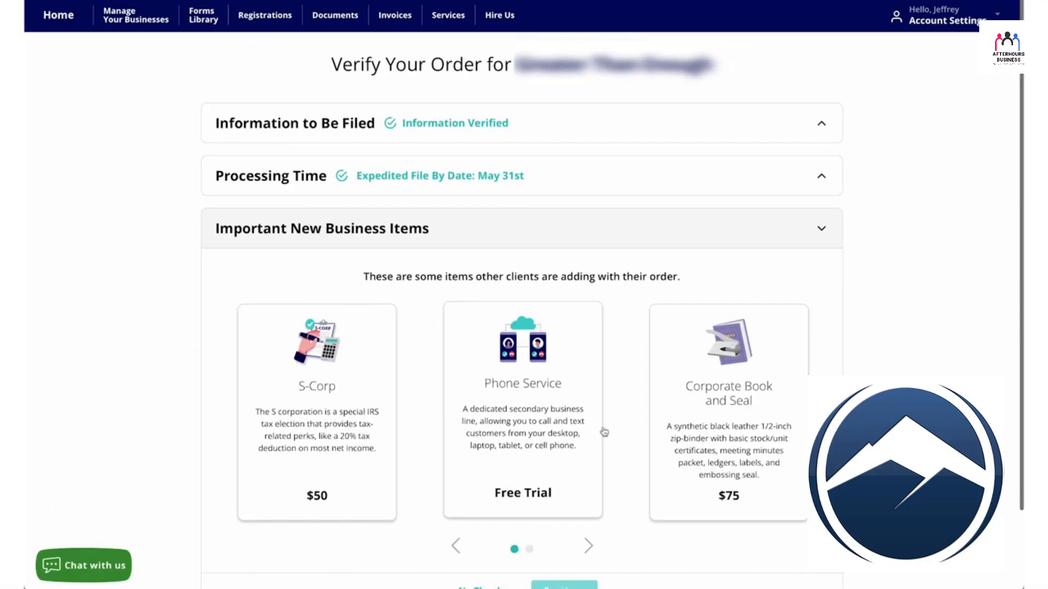
Step: Decline the additional new business items and submit the verified order with Faster Processing Time
scroll(604, 433, down, 2)
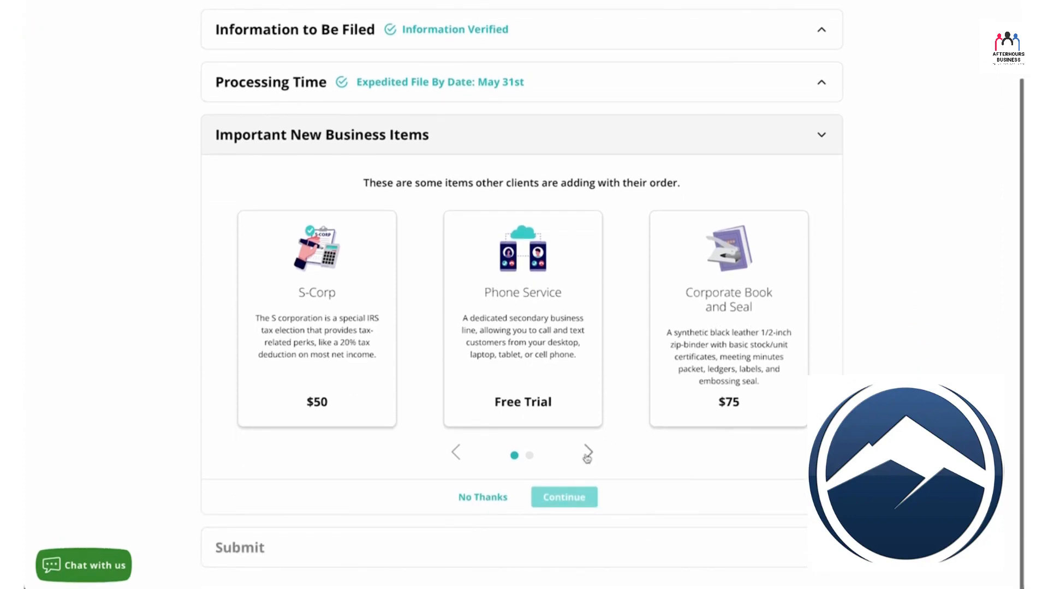
click(482, 497)
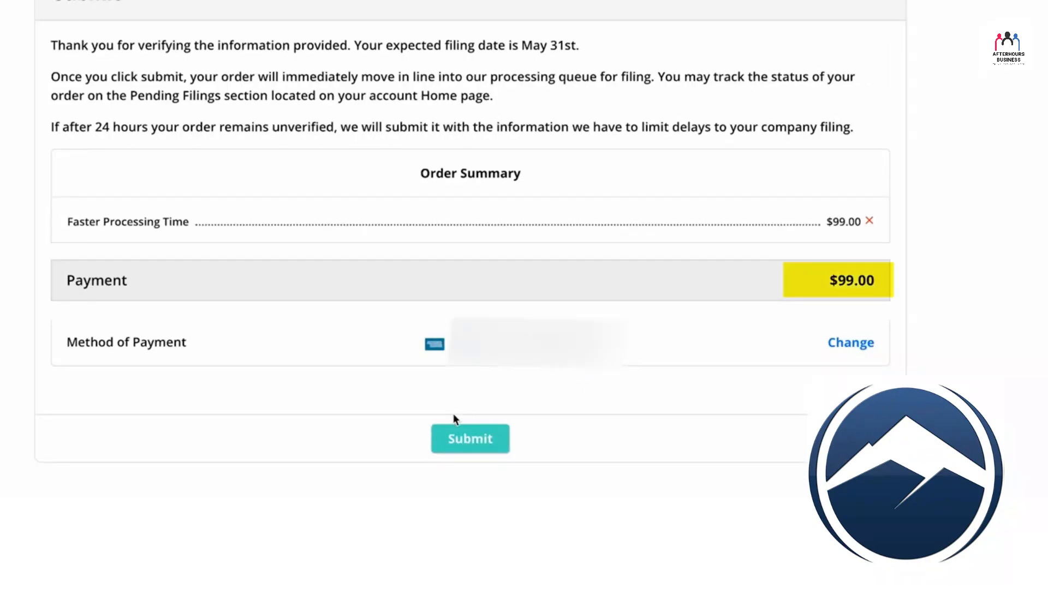
click(466, 441)
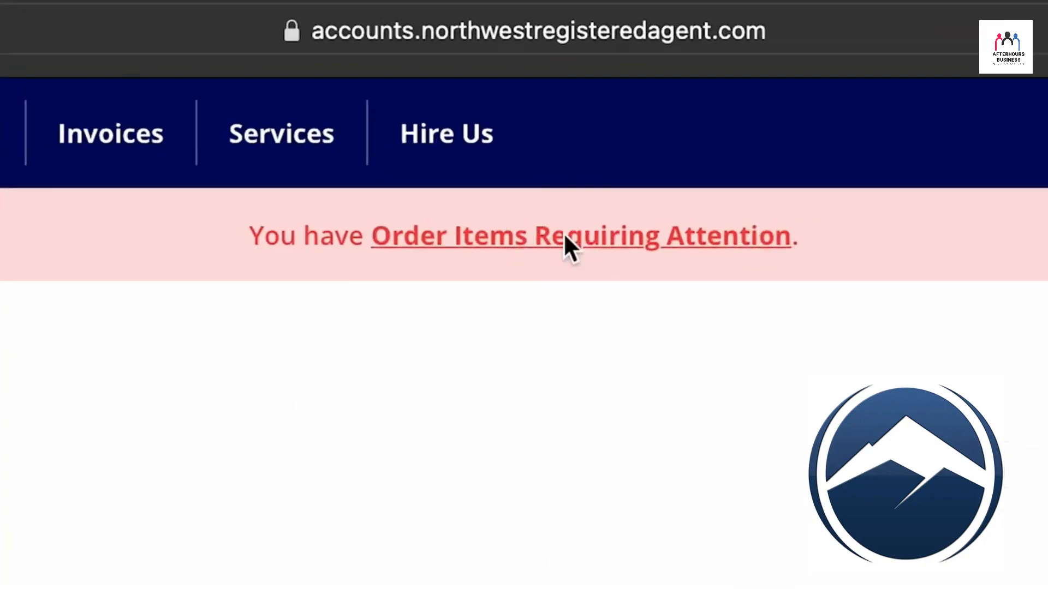
Step: Open the Standard Federal EIN - Tax Id filing among the order items requiring attention and choose the owner as responsible party
click(565, 240)
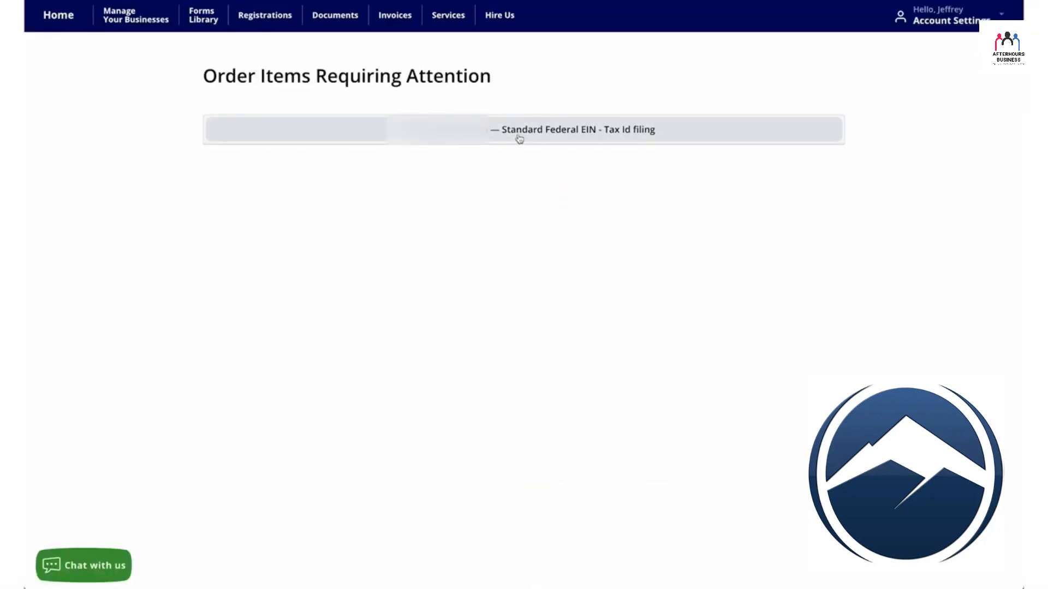
click(519, 139)
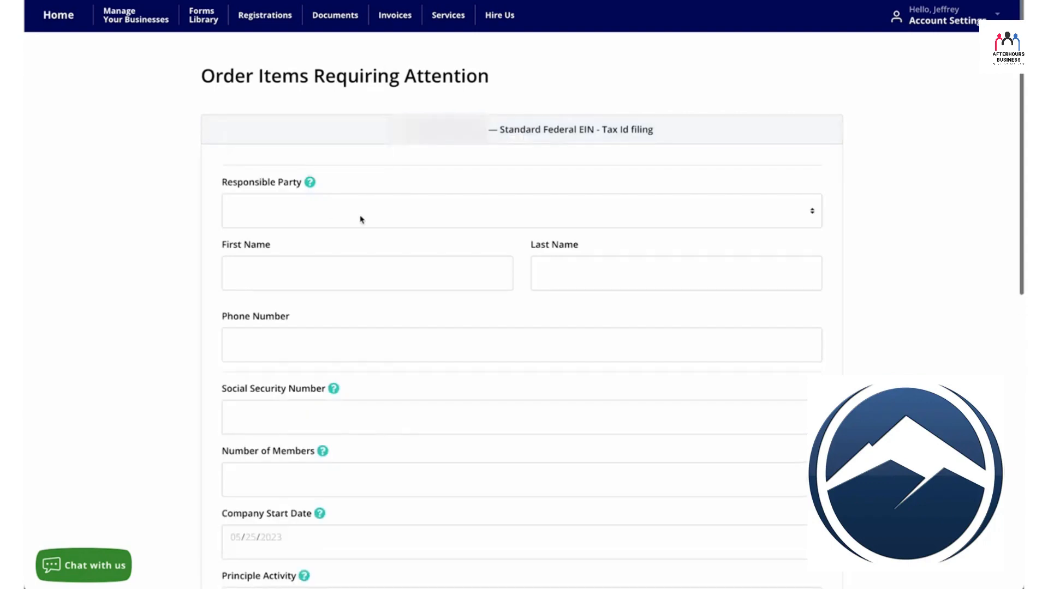
click(360, 218)
click(262, 187)
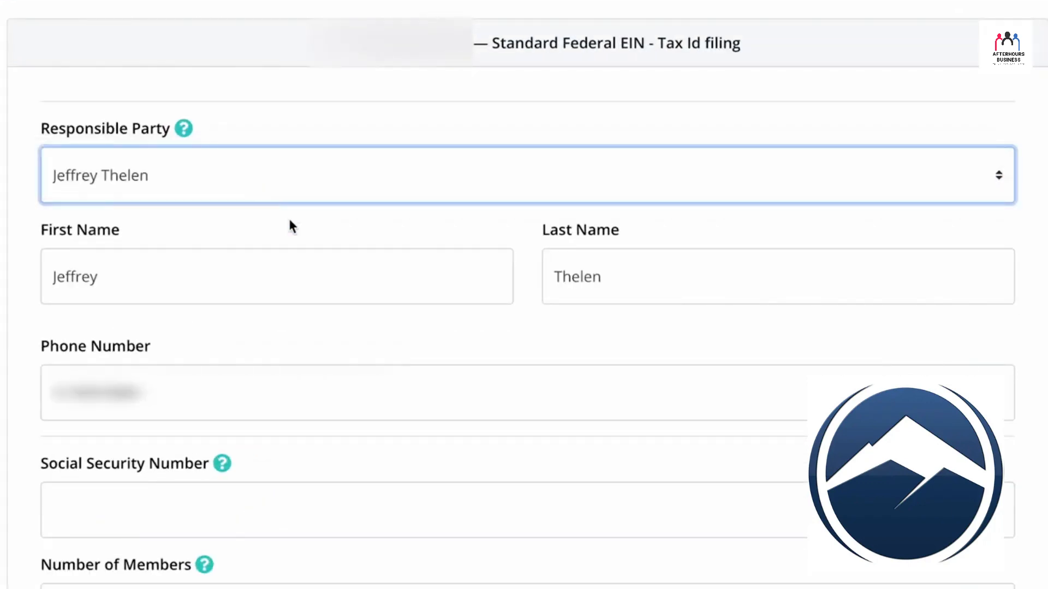
Step: Enter the responsible party's Social Security Number and set the number of members to 1
click(305, 347)
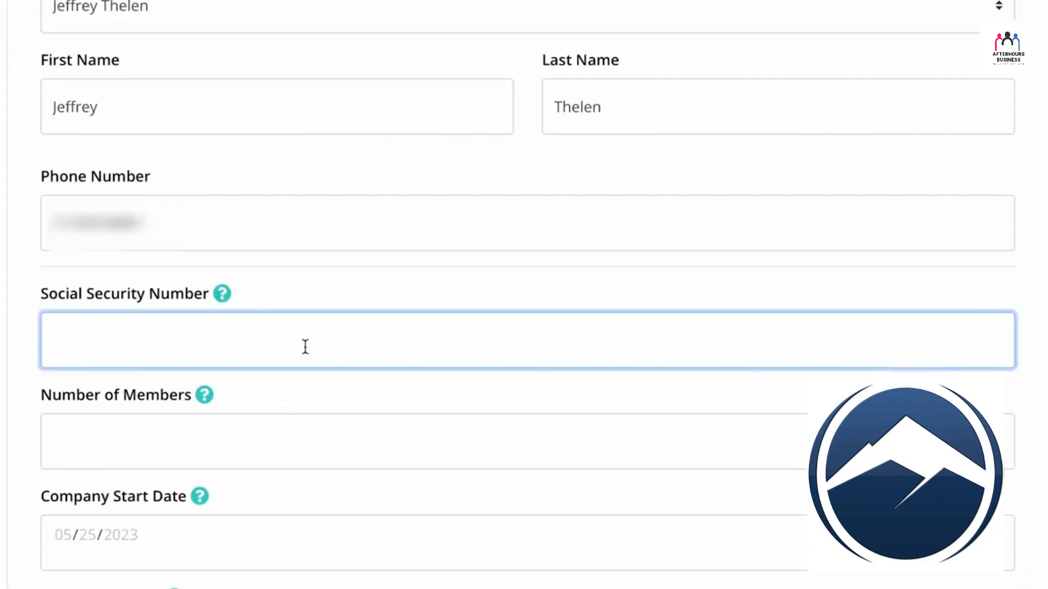
text(...)
key(Tab)
text(1)
key(Tab)
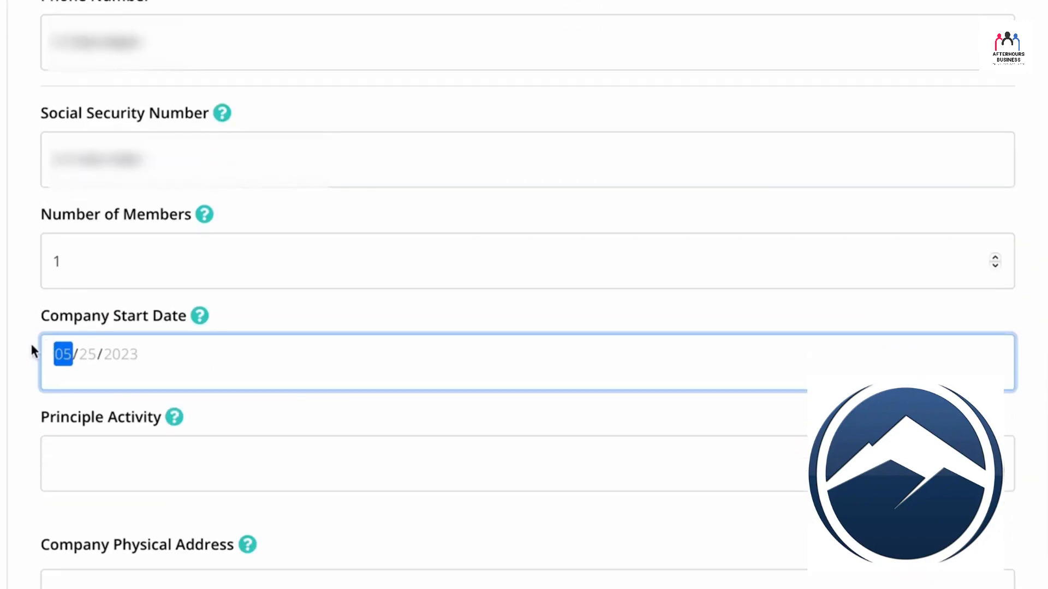
Step: Enter Financial Education as the company's principle activity
click(31, 349)
click(53, 353)
click(29, 363)
click(165, 459)
text(Financial Education)
Step: Confirm the EIN filing with the company's physical and mailing addresses and no special activities selected, and open the Filing Orders list
scroll(100, 361, down, 5)
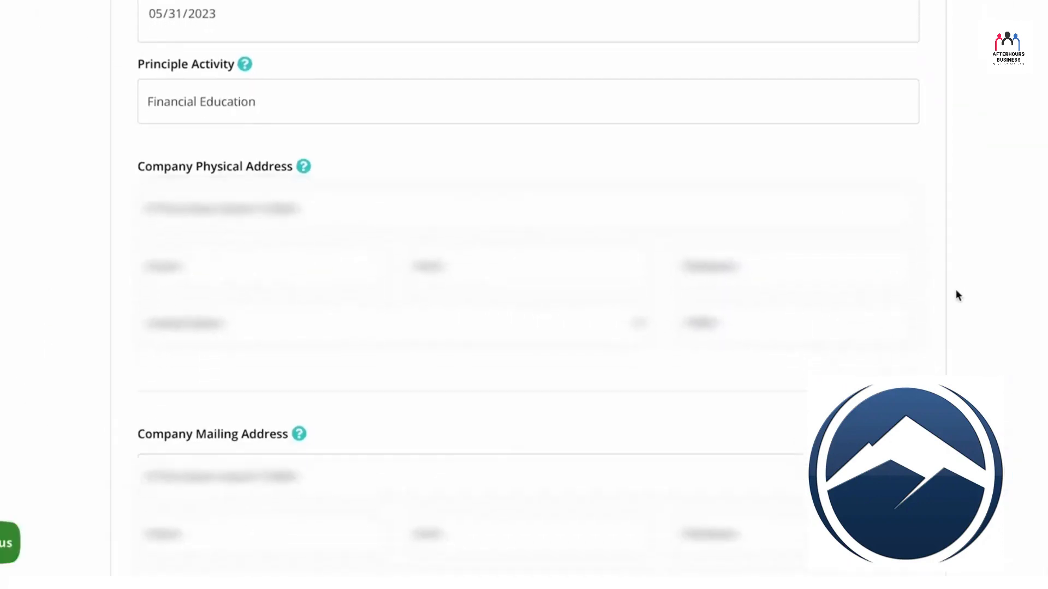
scroll(955, 289, down, 3)
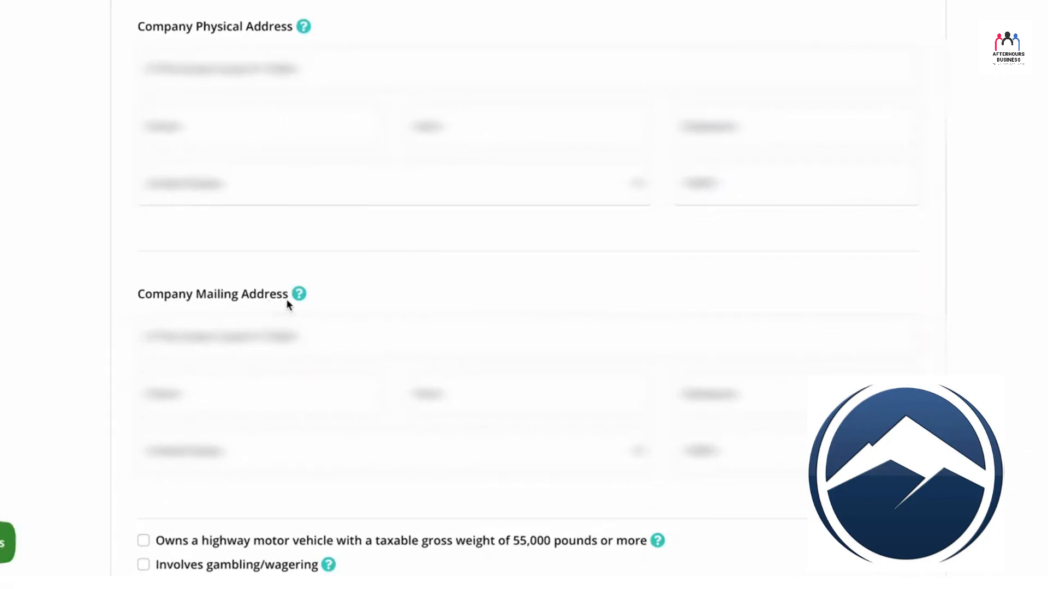
scroll(360, 290, down, 3)
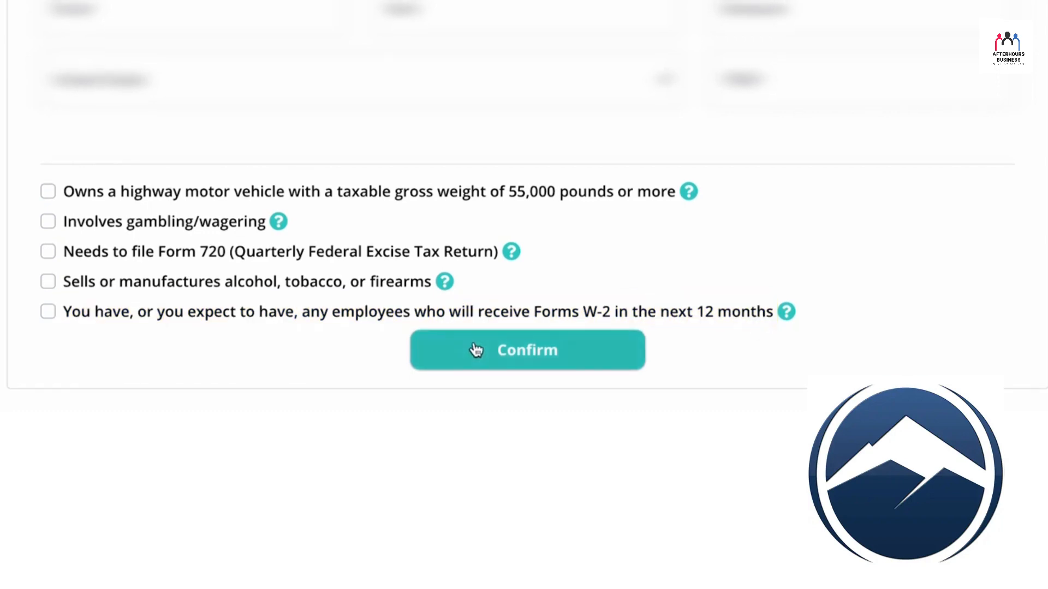
click(507, 352)
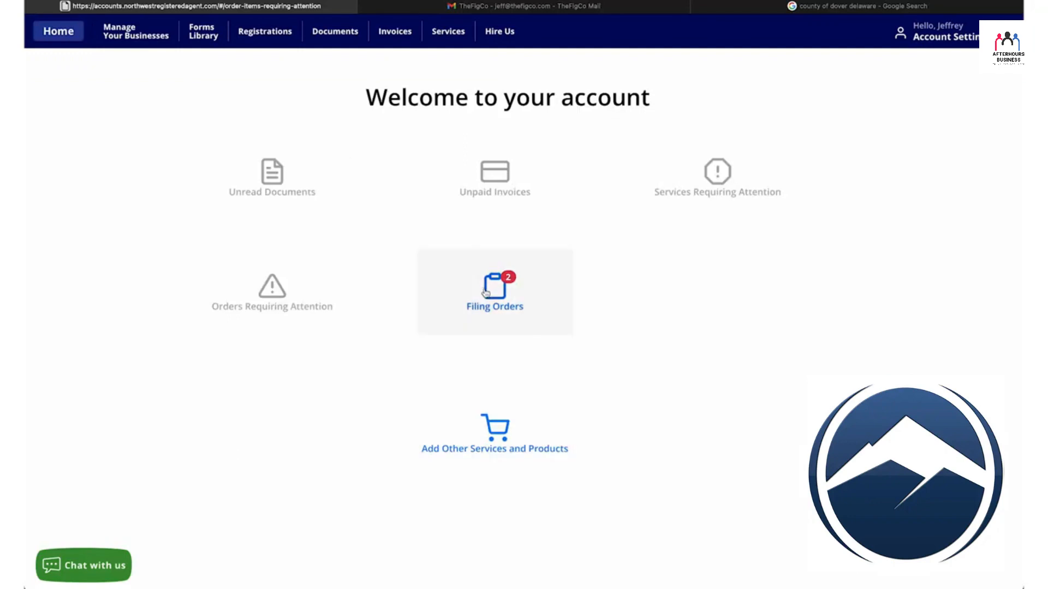
click(505, 294)
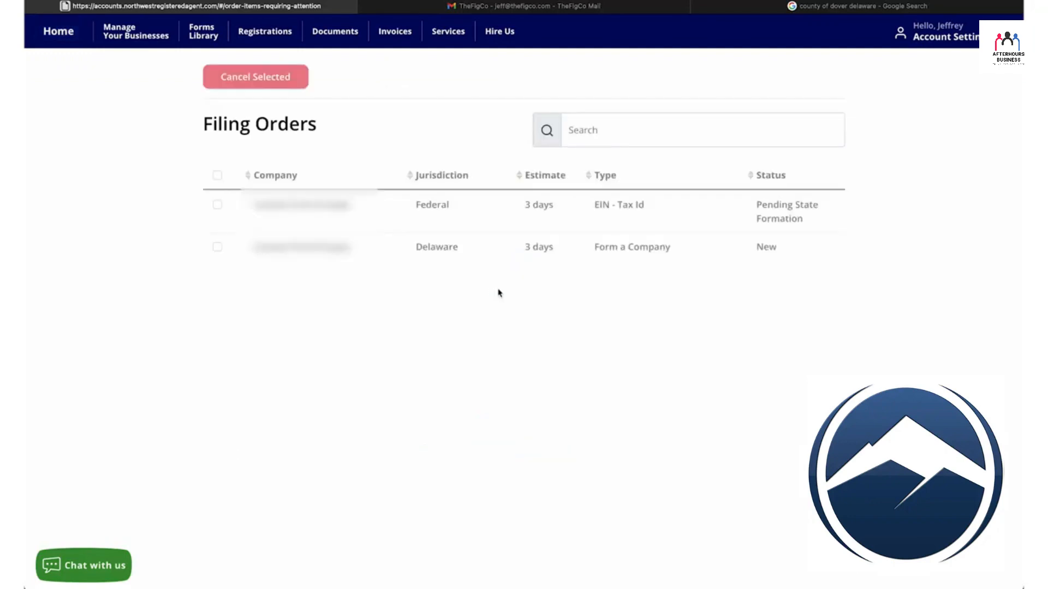